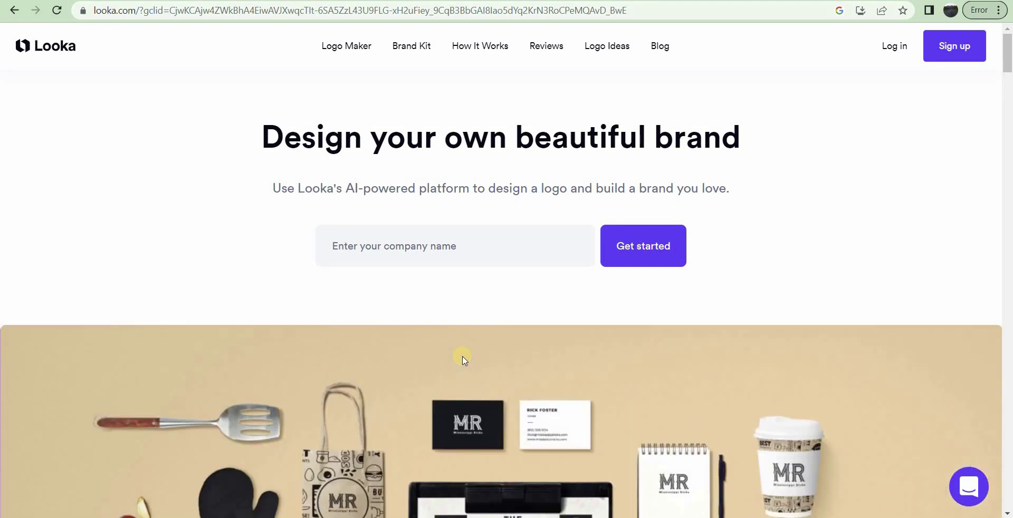
- Enter 'AI Testing Dude' as the company name to begin the logo design
{"action": "left_click", "coordinate": [443, 238]}
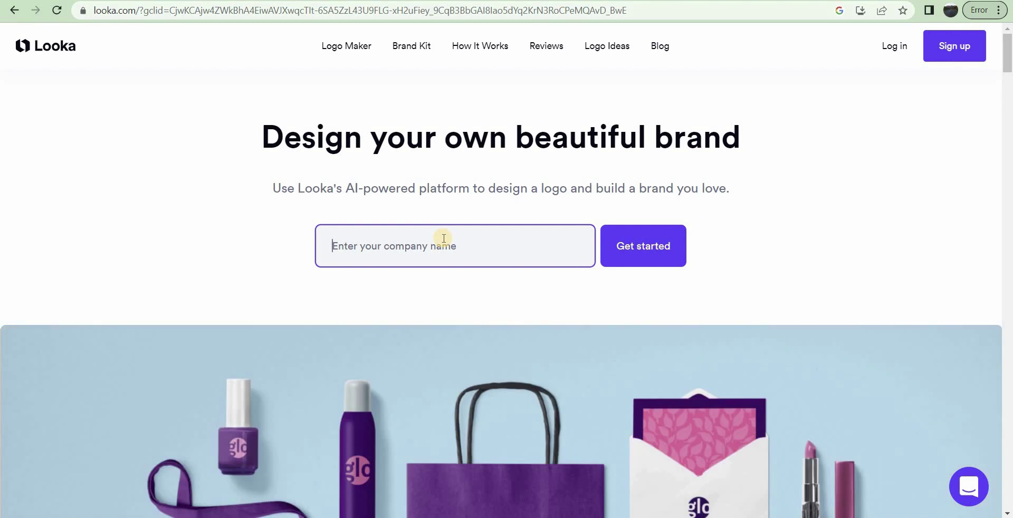
{"action": "type", "text": "AI Testin"}
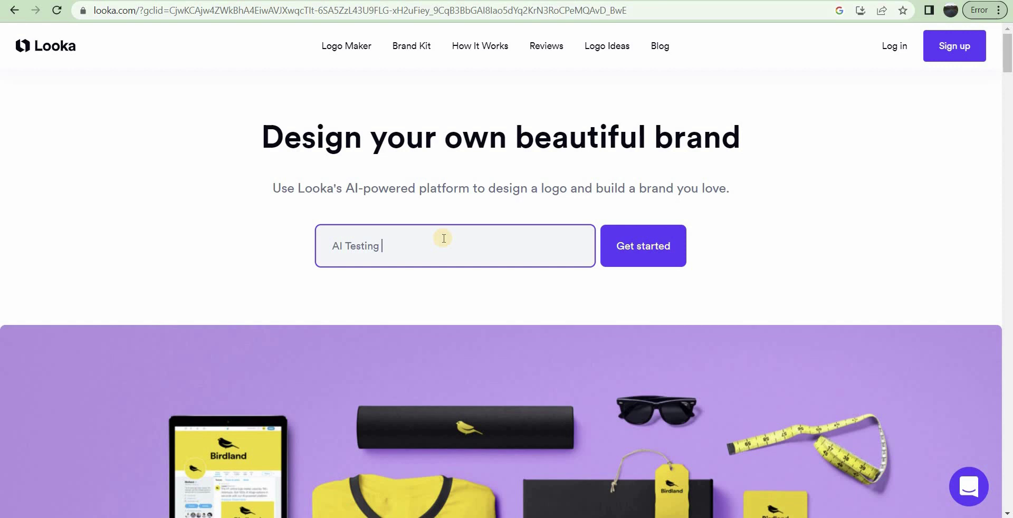
{"action": "type", "text": "g Dude"}
{"action": "key", "text": "Return"}
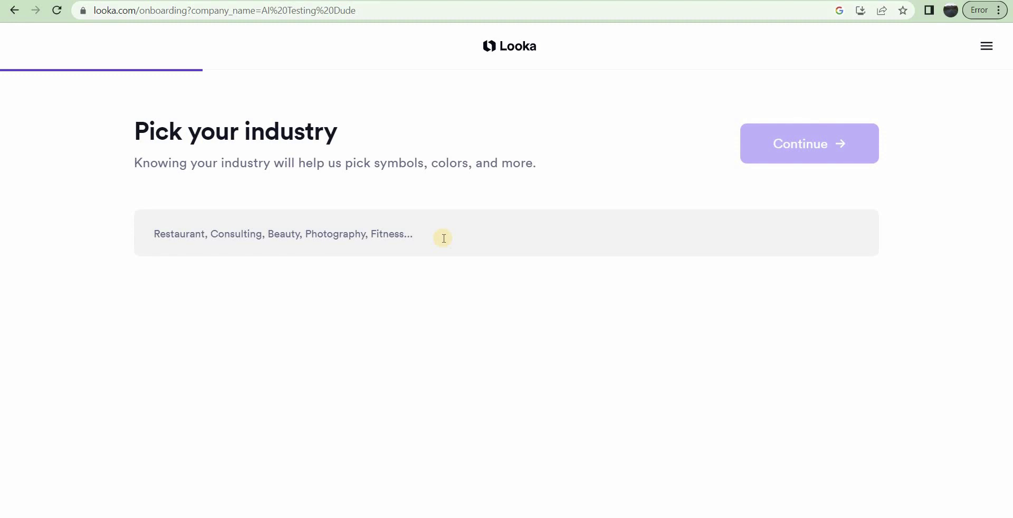
- Set the industry to Education and pick the Sure Fire logo as inspiration
{"action": "left_click", "coordinate": [443, 238]}
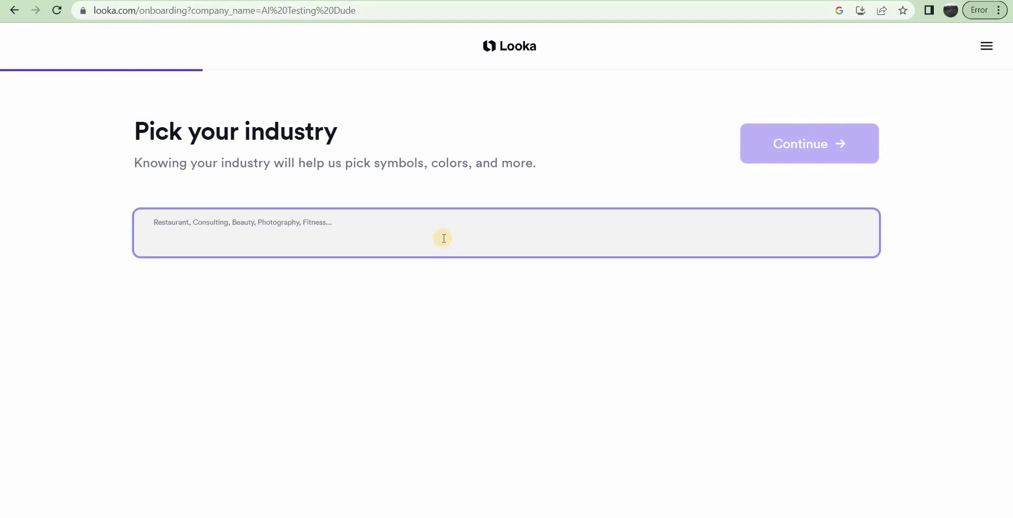
{"action": "type", "text": "Education"}
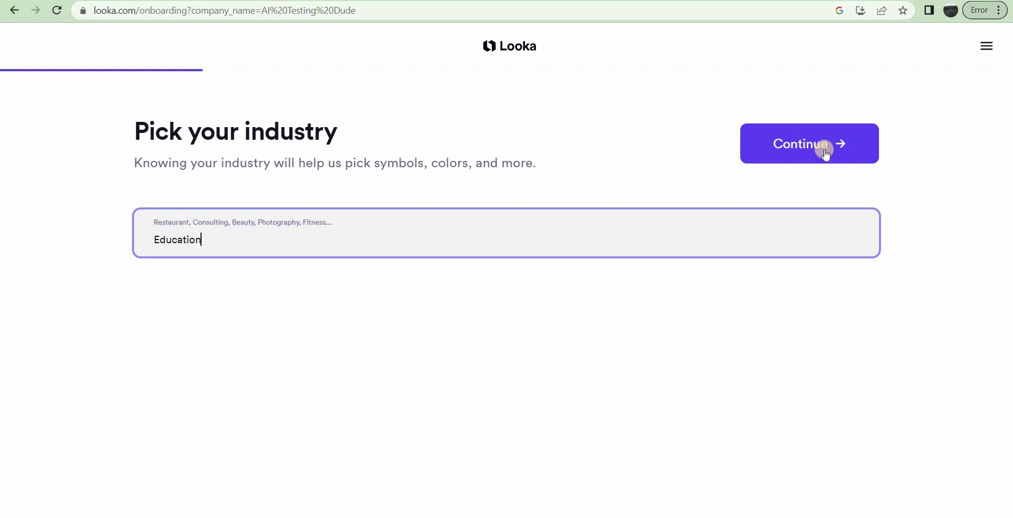
{"action": "left_click", "coordinate": [760, 161]}
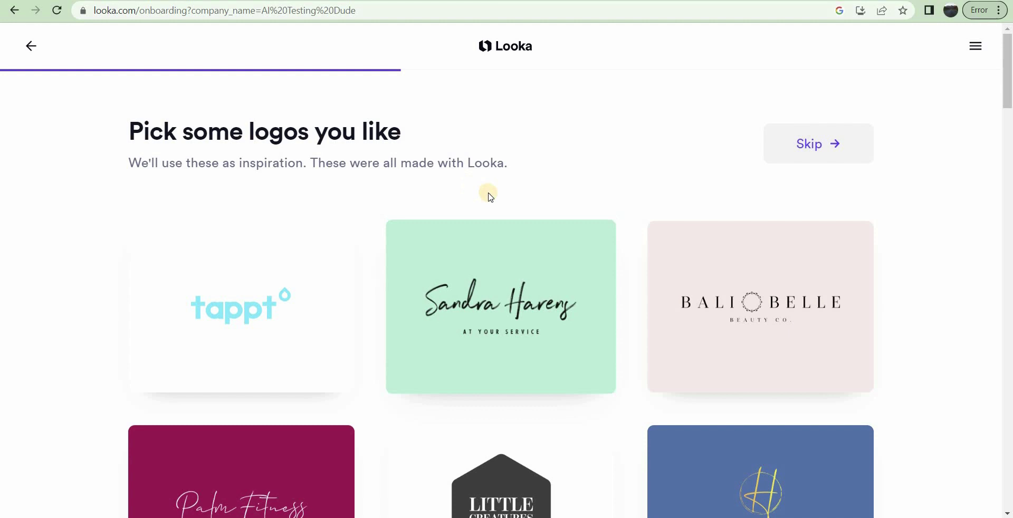
{"action": "scroll", "coordinate": [489, 197], "scroll_direction": "down", "scroll_amount": 5}
{"action": "scroll", "coordinate": [488, 197], "scroll_direction": "down", "scroll_amount": 5}
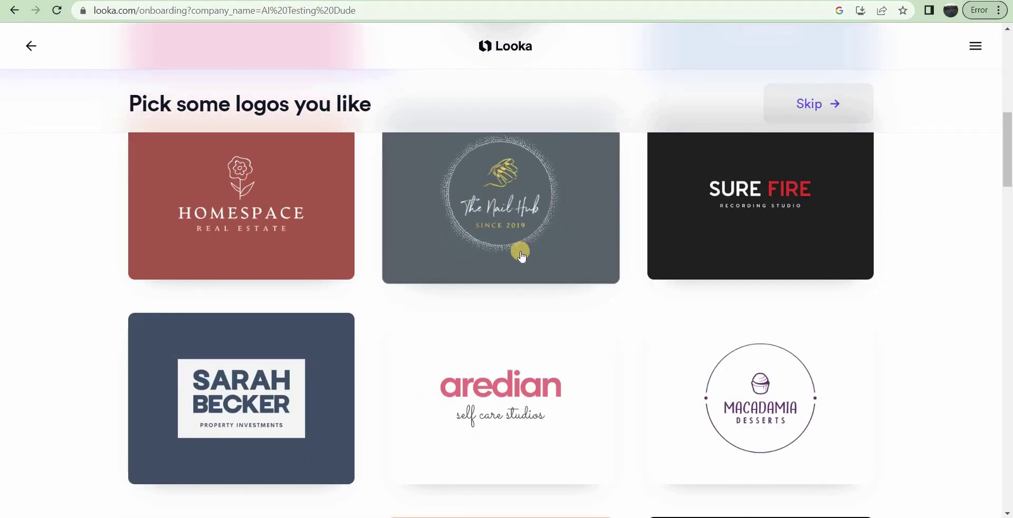
{"action": "scroll", "coordinate": [528, 246], "scroll_direction": "up", "scroll_amount": 1}
{"action": "left_click", "coordinate": [805, 252]}
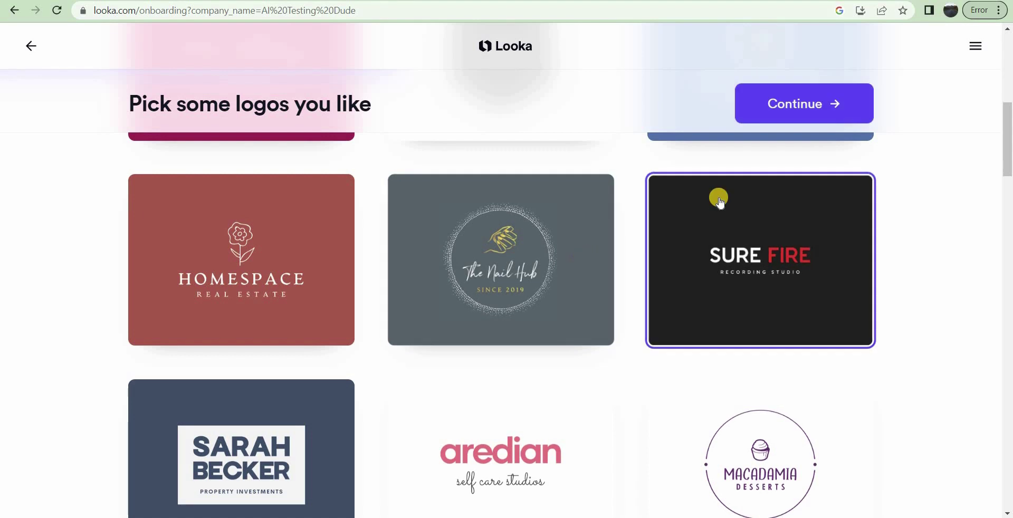
{"action": "left_click", "coordinate": [843, 101]}
- Choose Green and Greyscale as the logo colours
{"action": "scroll", "coordinate": [679, 119], "scroll_direction": "down", "scroll_amount": 2}
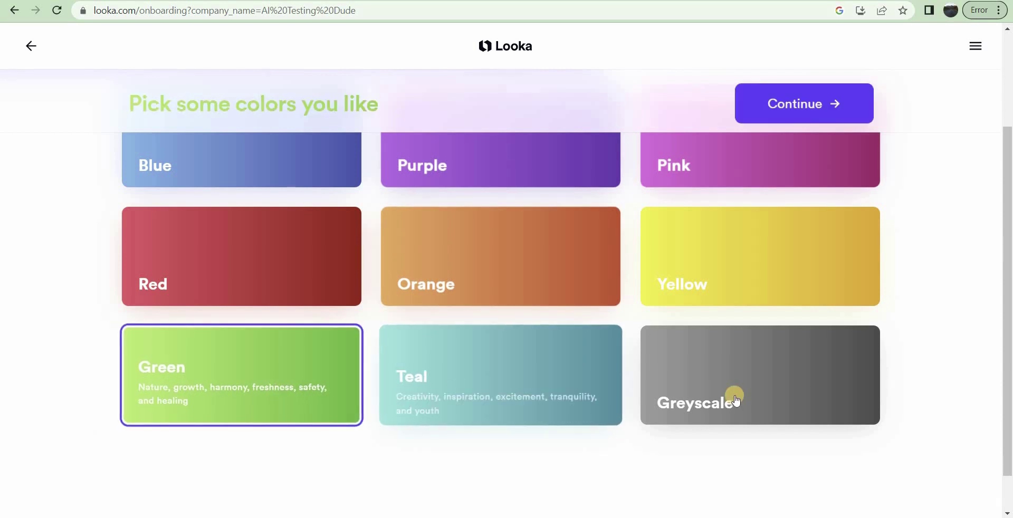
{"action": "scroll", "coordinate": [729, 395], "scroll_direction": "up", "scroll_amount": 2}
{"action": "scroll", "coordinate": [735, 401], "scroll_direction": "down", "scroll_amount": 1}
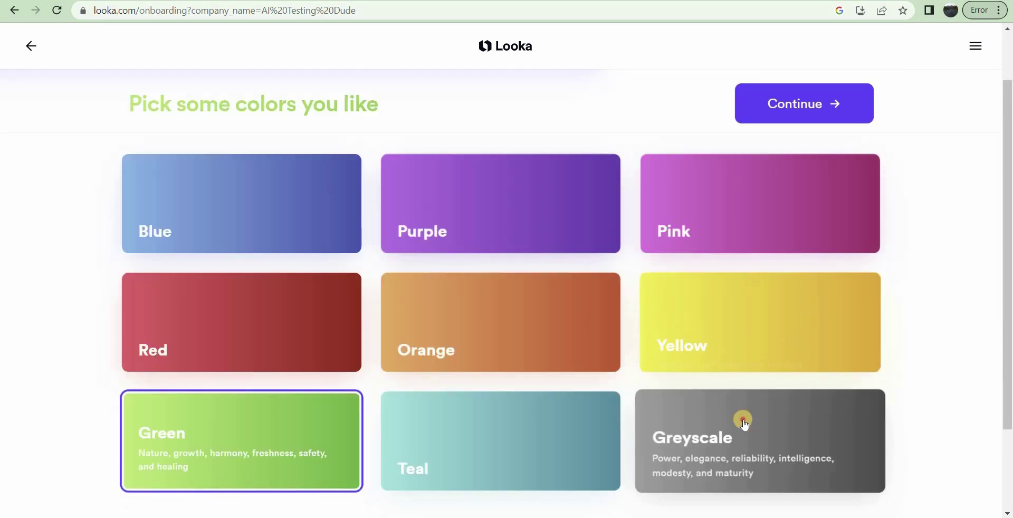
{"action": "left_click", "coordinate": [697, 401]}
{"action": "left_click", "coordinate": [815, 95]}
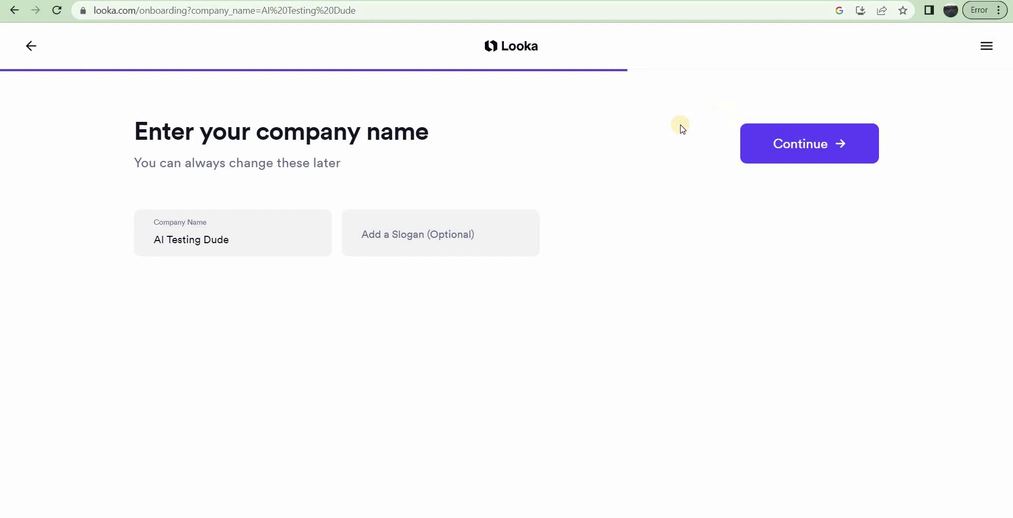
- Add the slogan 'Testing AI for you'
{"action": "left_click", "coordinate": [352, 233]}
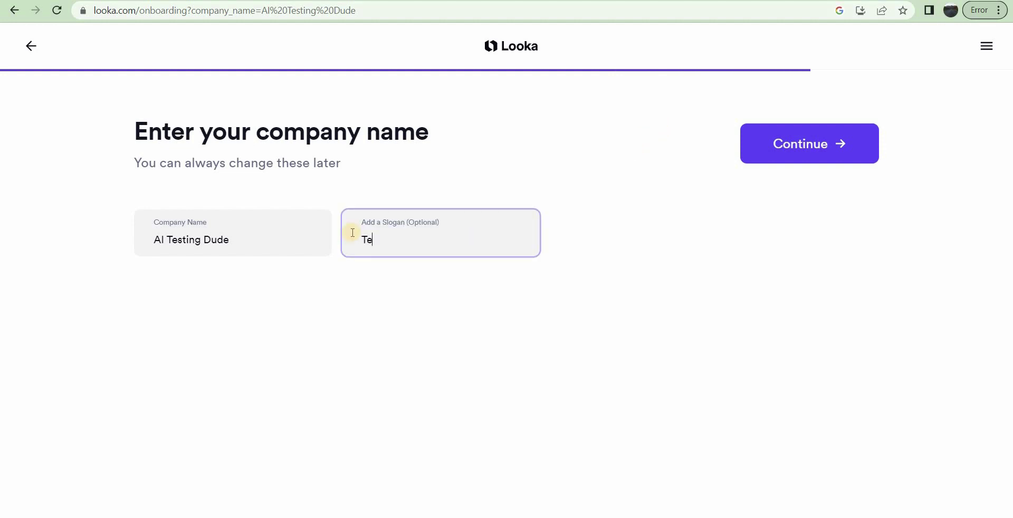
{"action": "type", "text": "Testing AI for you"}
{"action": "left_click", "coordinate": [823, 140]}
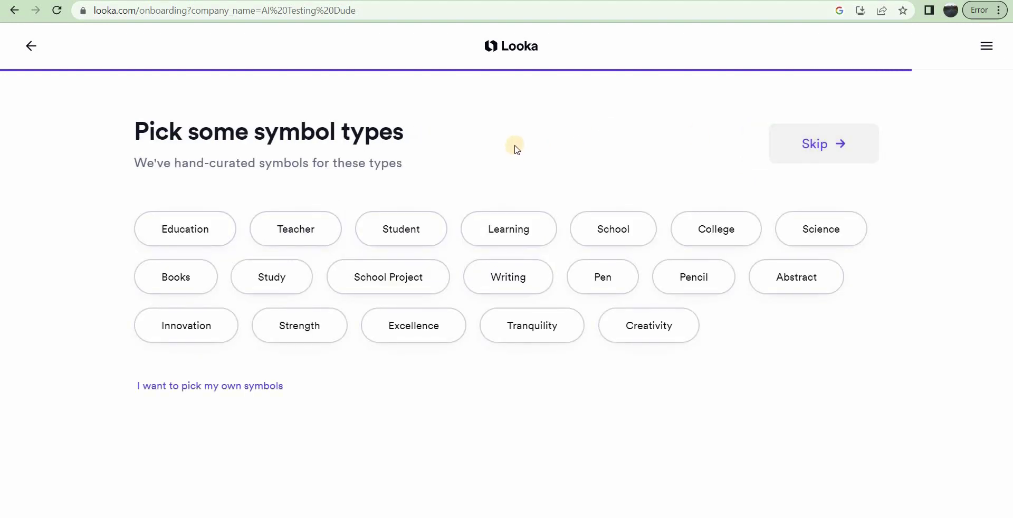
- Choose Education, Learning, Innovation and Creativity symbol types and generate the logos
{"action": "left_click", "coordinate": [172, 235]}
{"action": "left_click", "coordinate": [509, 240]}
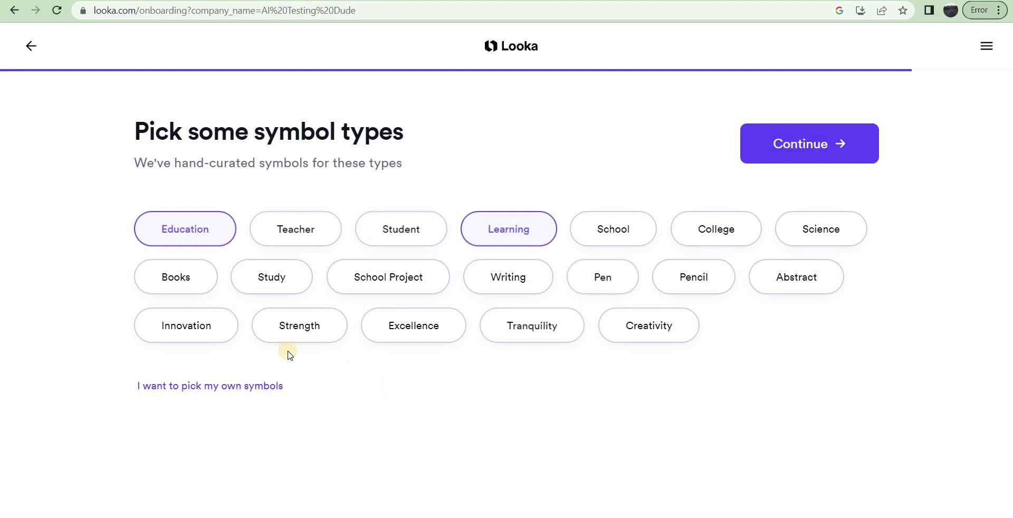
{"action": "left_click", "coordinate": [201, 324]}
{"action": "left_click", "coordinate": [659, 326]}
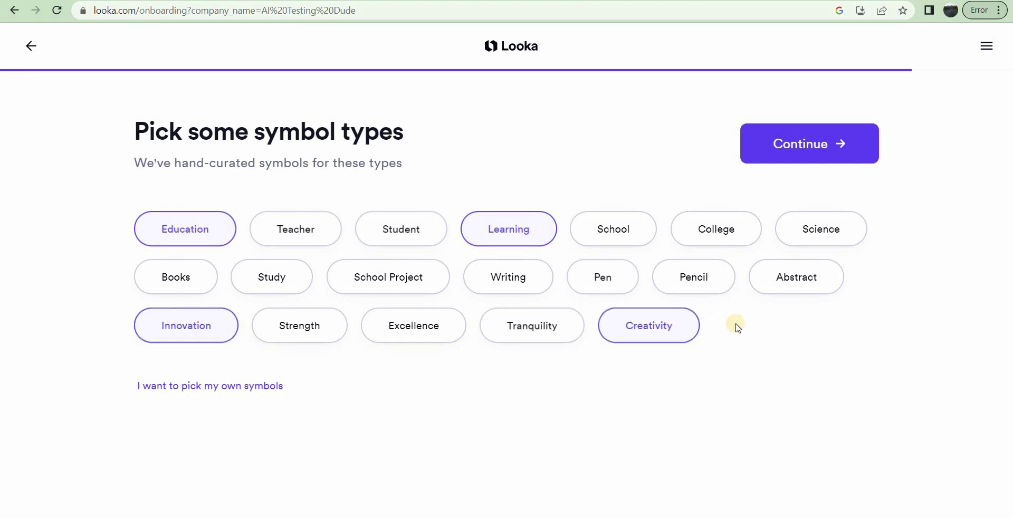
{"action": "left_click", "coordinate": [790, 145]}
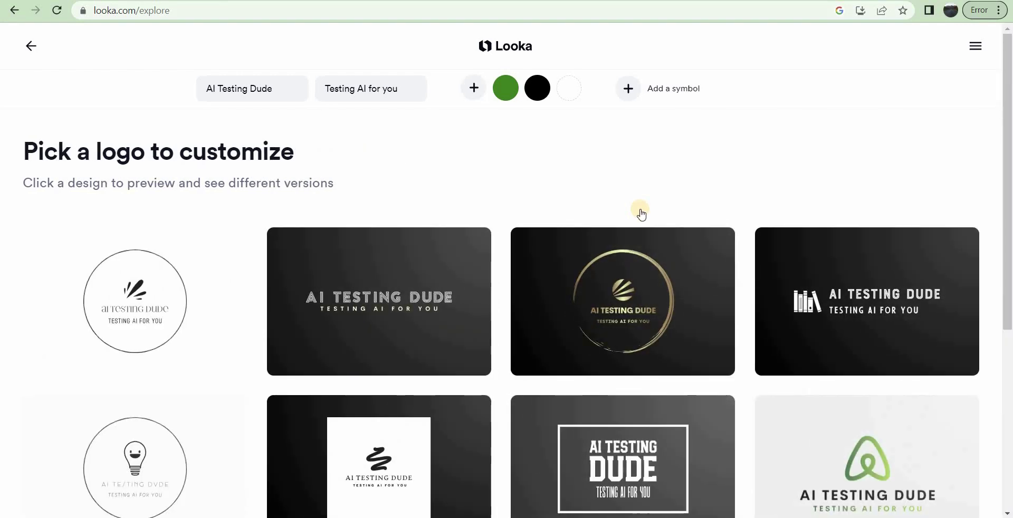
- Open the gold circle logo card and sign up with a Google account
{"action": "scroll", "coordinate": [641, 212], "scroll_direction": "down", "scroll_amount": 1}
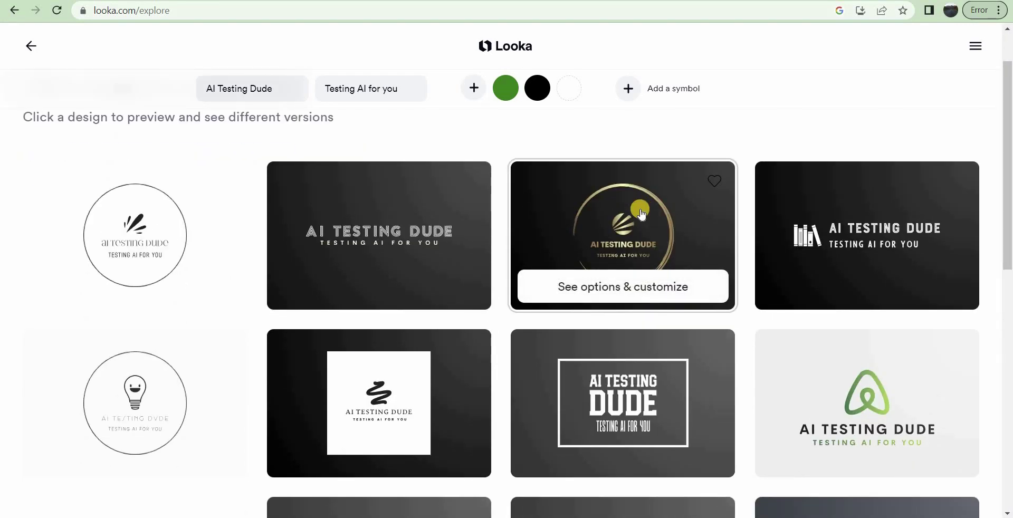
{"action": "left_click", "coordinate": [640, 214]}
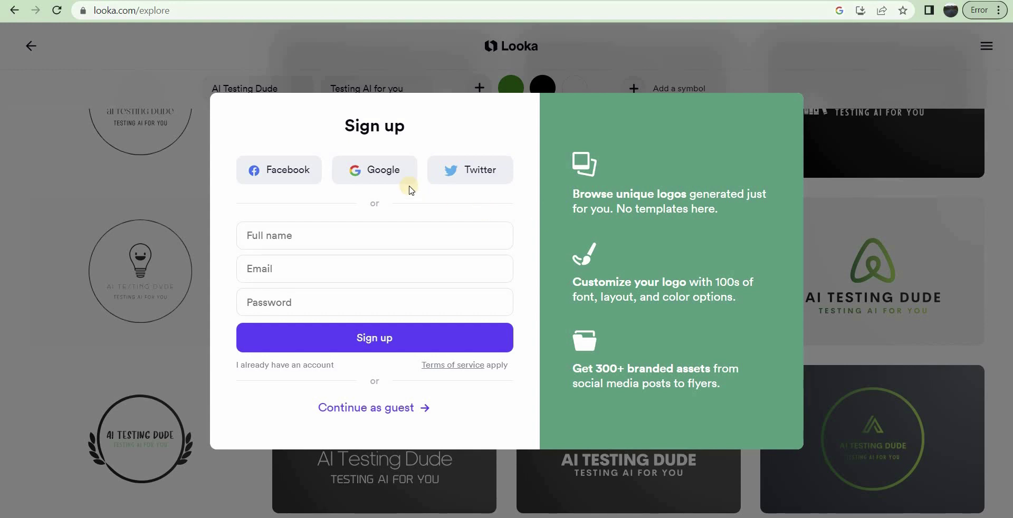
{"action": "left_click", "coordinate": [366, 174]}
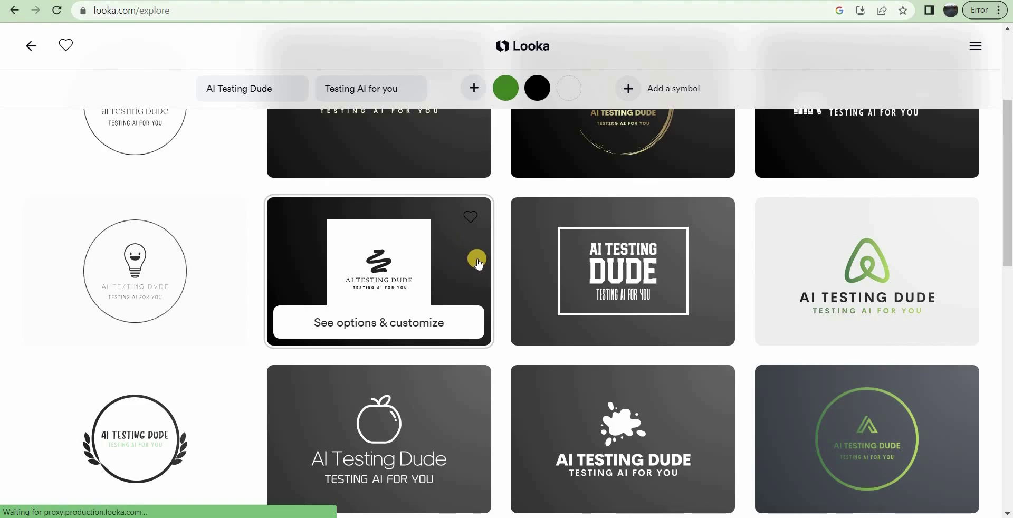
- Generate an additional batch of AI Testing Dude logo options and browse them
{"action": "scroll", "coordinate": [475, 256], "scroll_direction": "down", "scroll_amount": 4}
{"action": "scroll", "coordinate": [476, 262], "scroll_direction": "up", "scroll_amount": 7}
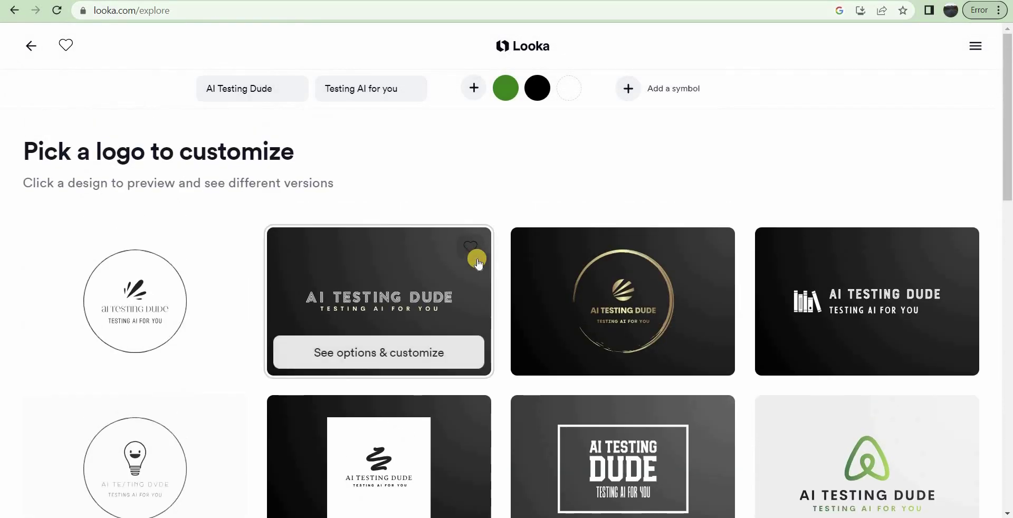
{"action": "scroll", "coordinate": [477, 259], "scroll_direction": "down", "scroll_amount": 15}
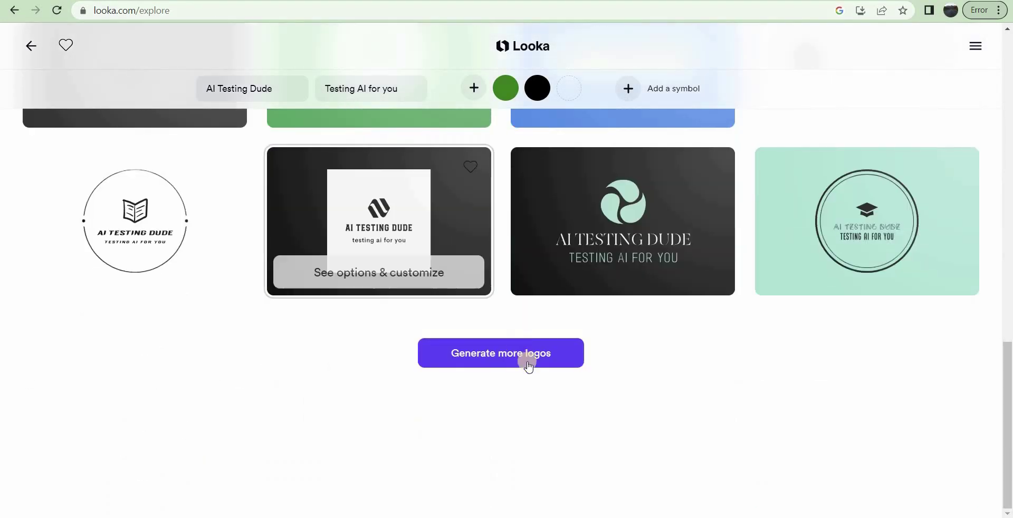
{"action": "left_click", "coordinate": [528, 365]}
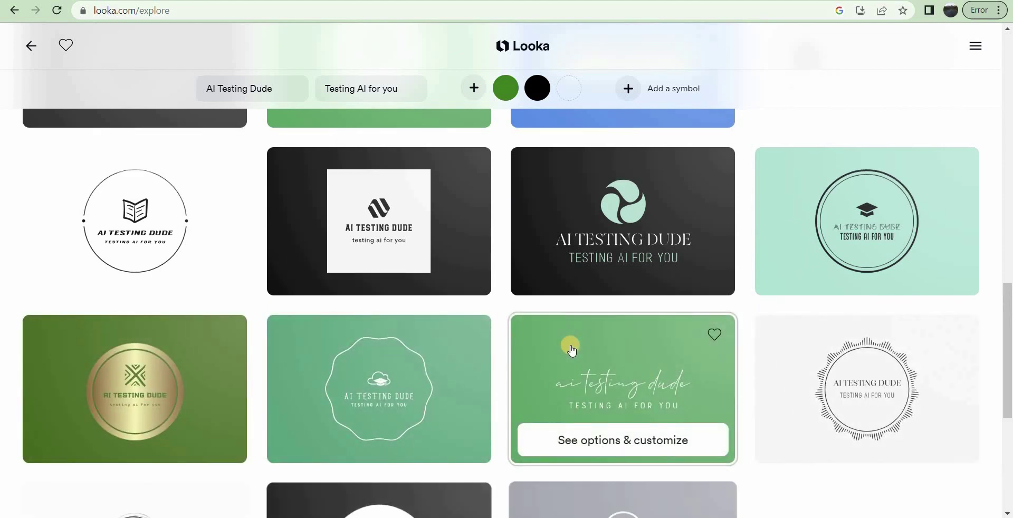
{"action": "scroll", "coordinate": [571, 349], "scroll_direction": "down", "scroll_amount": 4}
{"action": "scroll", "coordinate": [571, 349], "scroll_direction": "down", "scroll_amount": 3}
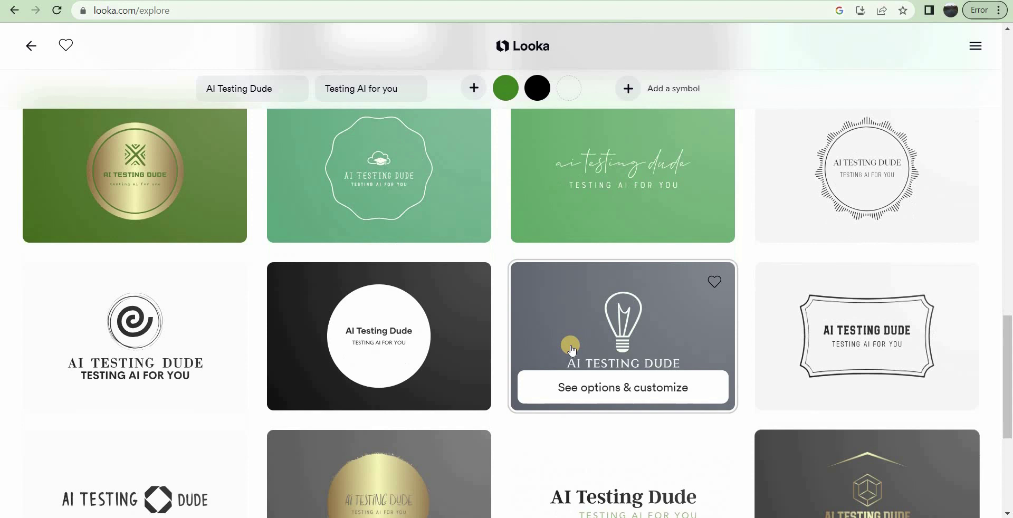
{"action": "scroll", "coordinate": [571, 349], "scroll_direction": "down", "scroll_amount": 7}
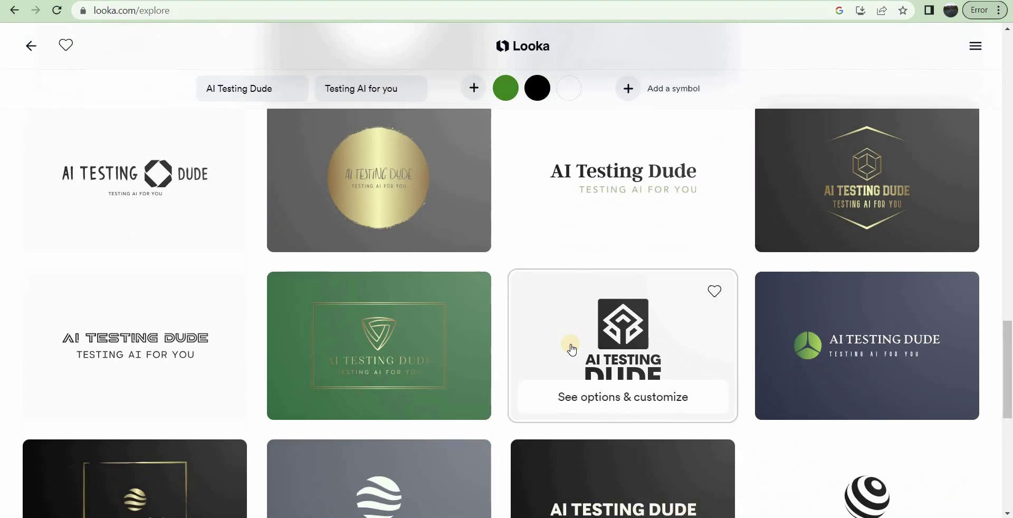
{"action": "scroll", "coordinate": [571, 348], "scroll_direction": "down", "scroll_amount": 1}
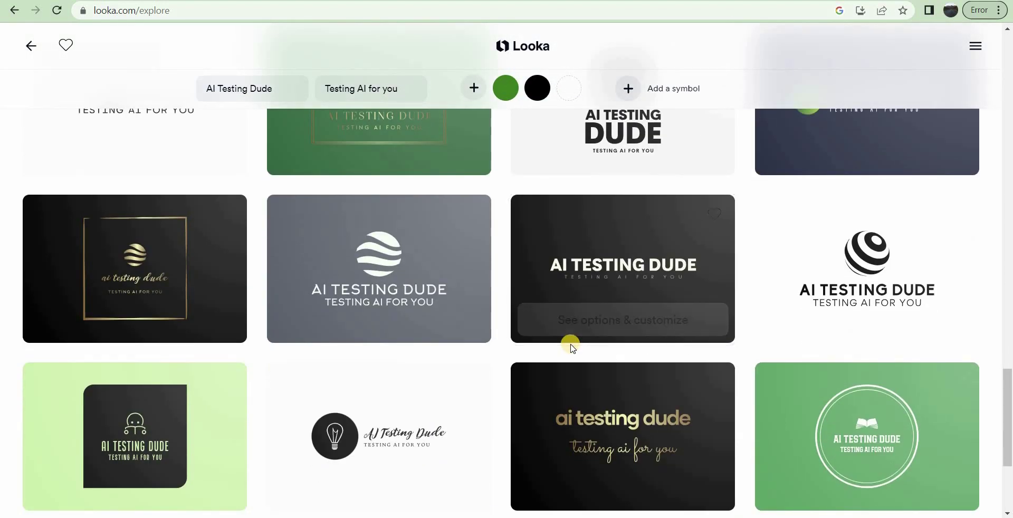
{"action": "scroll", "coordinate": [574, 159], "scroll_direction": "up", "scroll_amount": 15}
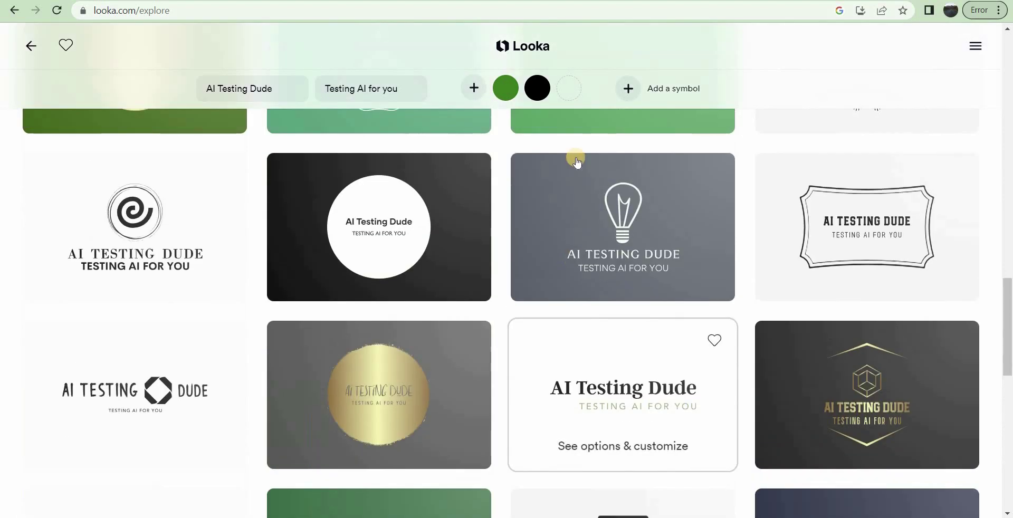
- Add blue as a third brand colour and regenerate the logo ideas
{"action": "left_click", "coordinate": [473, 88]}
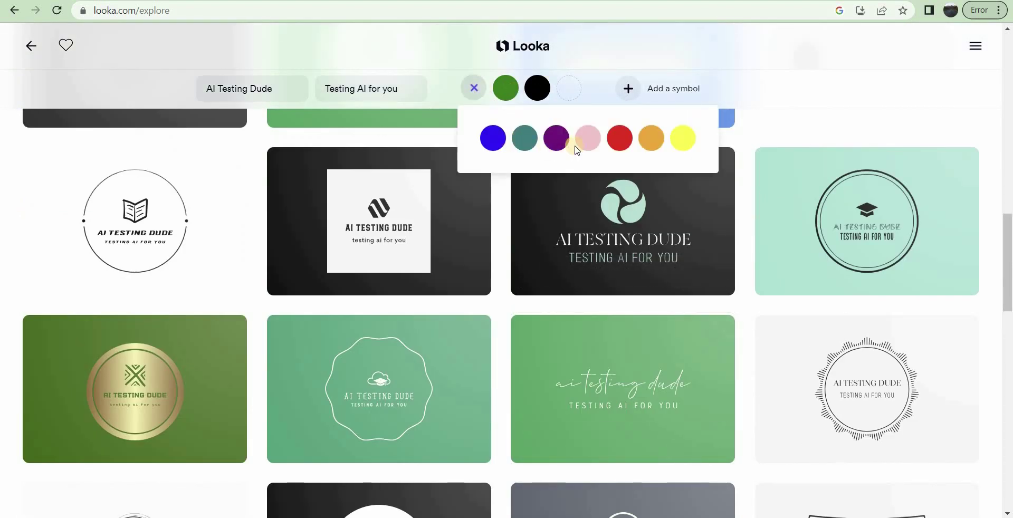
{"action": "left_click", "coordinate": [494, 138]}
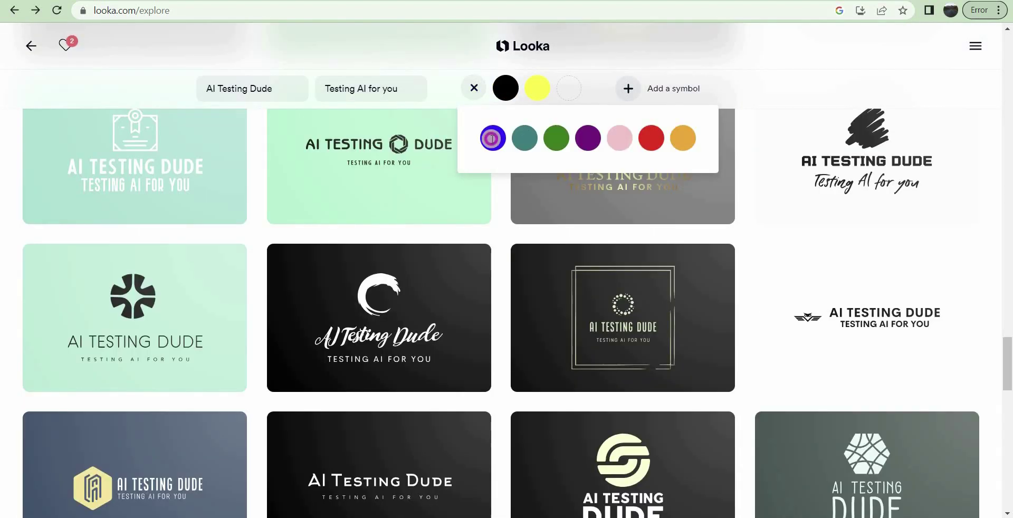
{"action": "left_click", "coordinate": [491, 138]}
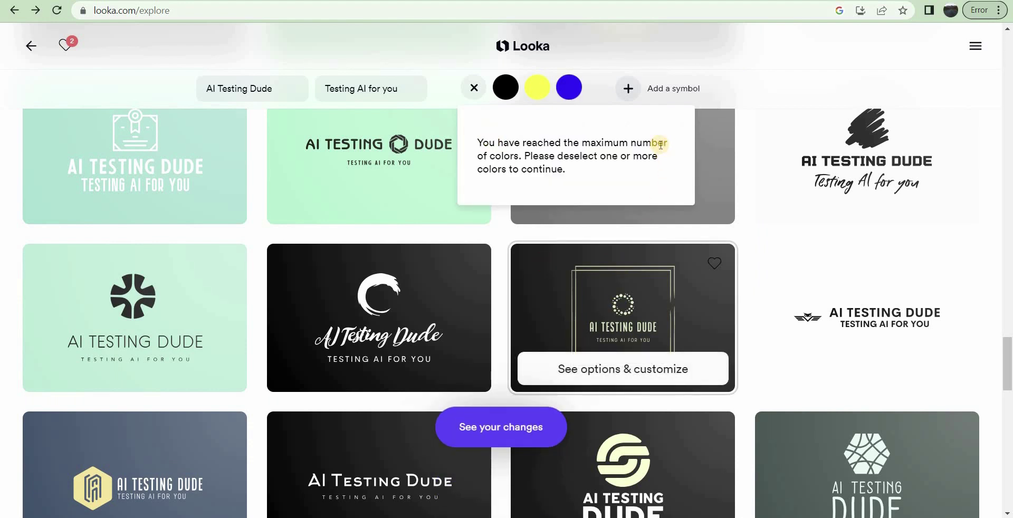
{"action": "left_click", "coordinate": [523, 422]}
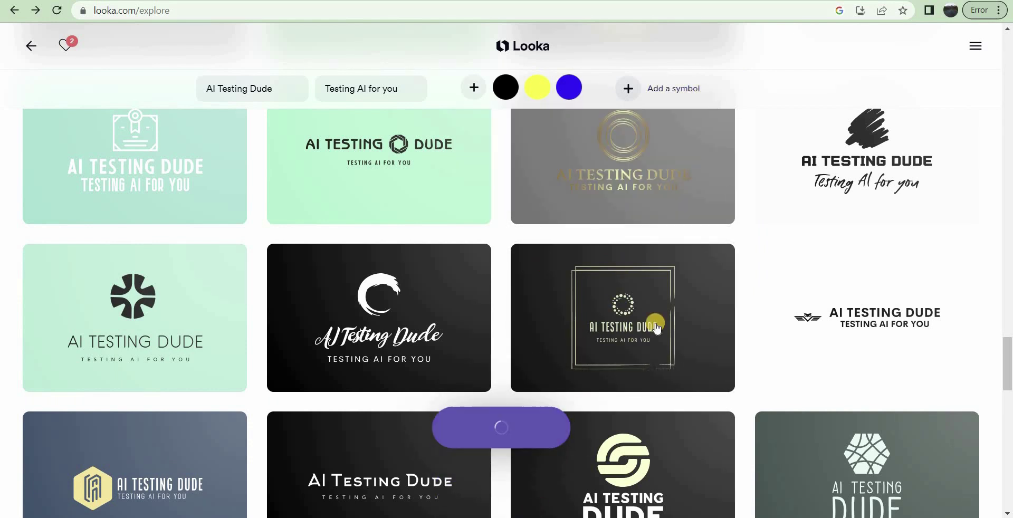
- Browse the new designs and open the bold AI TESTING DUDE logo on black
{"action": "scroll", "coordinate": [656, 327], "scroll_direction": "down", "scroll_amount": 2}
{"action": "scroll", "coordinate": [656, 327], "scroll_direction": "down", "scroll_amount": 4}
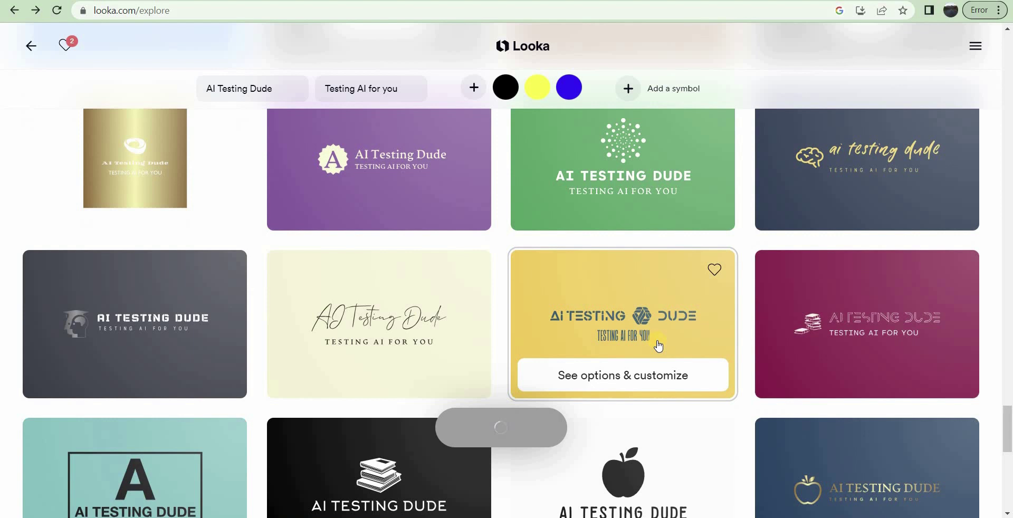
{"action": "scroll", "coordinate": [658, 345], "scroll_direction": "down", "scroll_amount": 9}
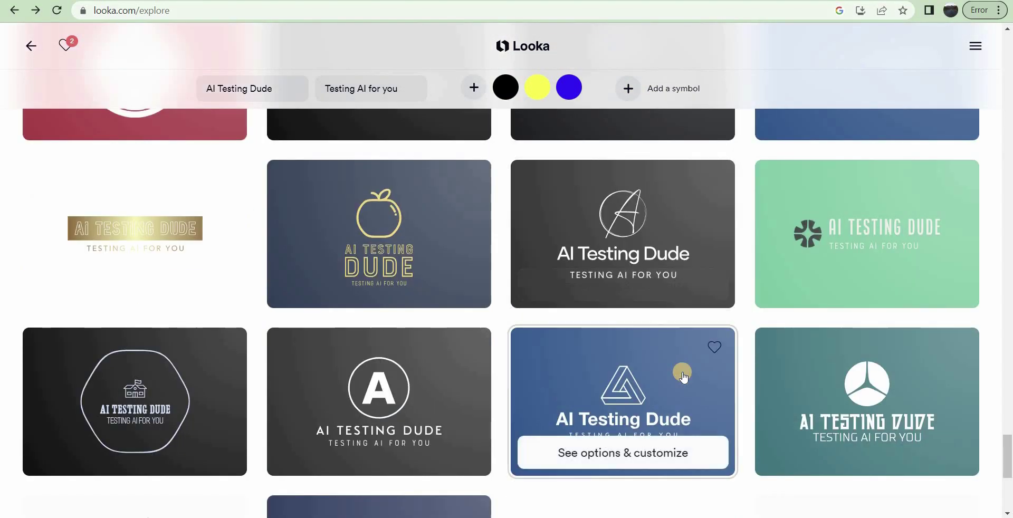
{"action": "scroll", "coordinate": [682, 376], "scroll_direction": "down", "scroll_amount": 4}
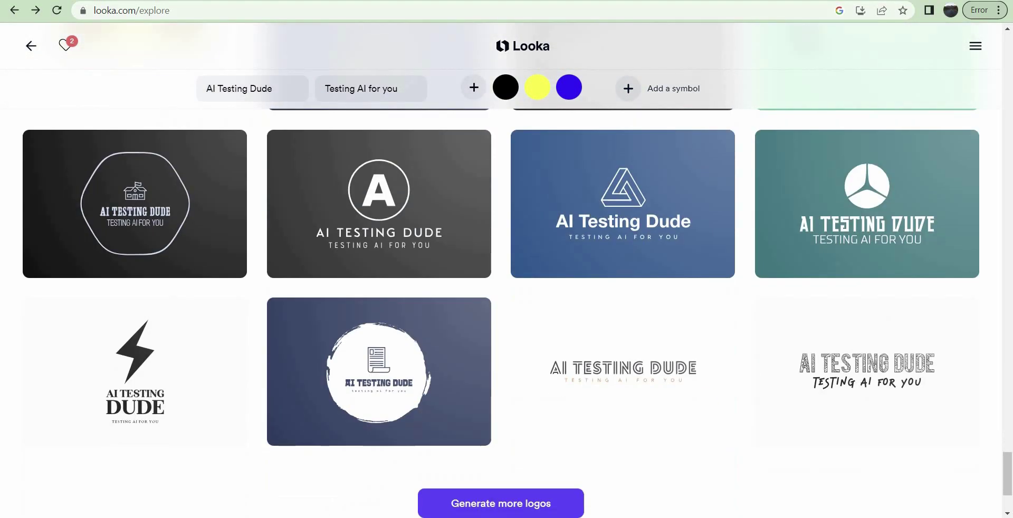
{"action": "scroll", "coordinate": [699, 426], "scroll_direction": "down", "scroll_amount": 8}
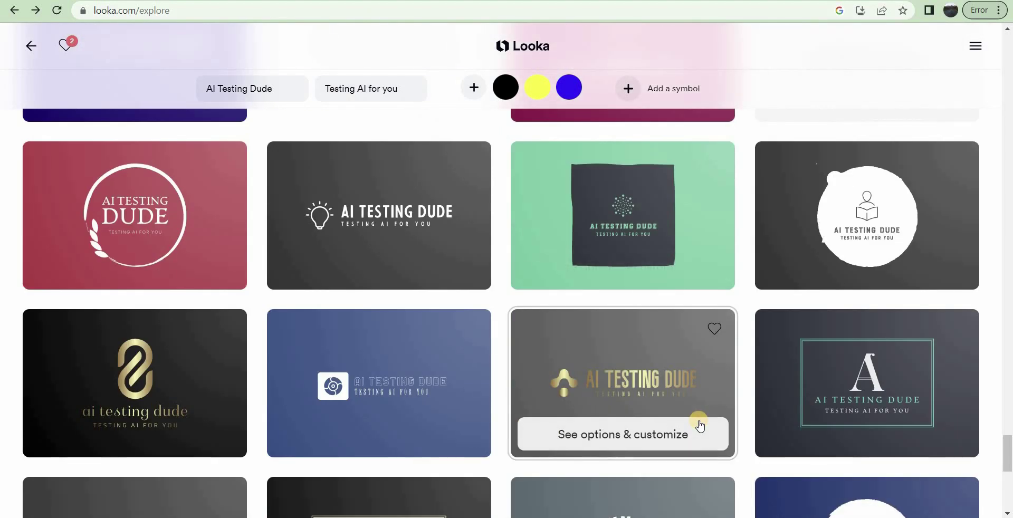
{"action": "scroll", "coordinate": [698, 425], "scroll_direction": "down", "scroll_amount": 6}
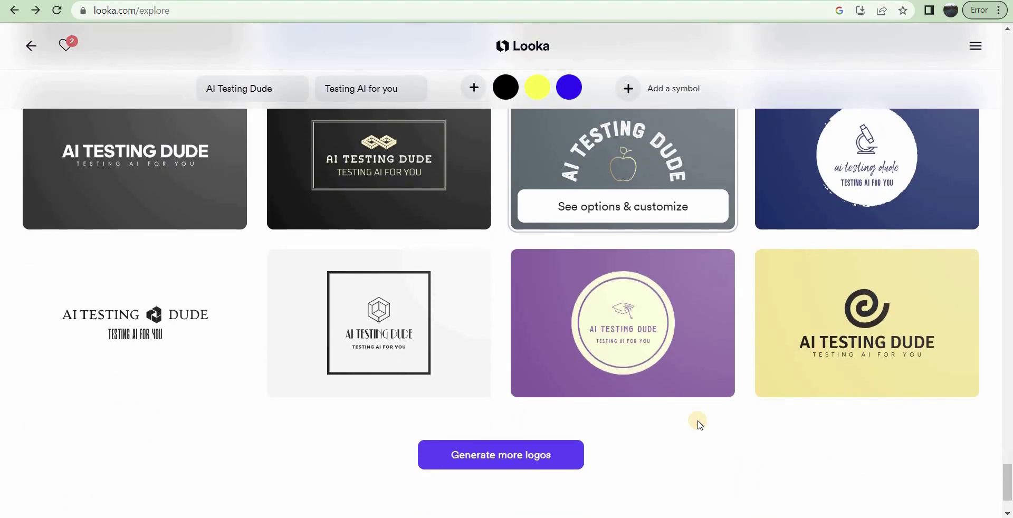
{"action": "scroll", "coordinate": [698, 425], "scroll_direction": "up", "scroll_amount": 15}
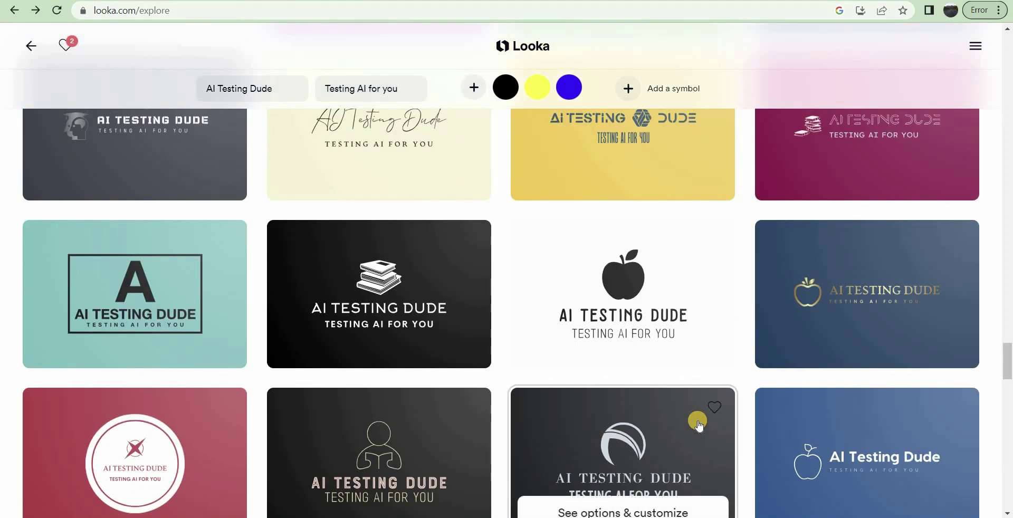
{"action": "scroll", "coordinate": [699, 424], "scroll_direction": "up", "scroll_amount": 3}
{"action": "scroll", "coordinate": [699, 424], "scroll_direction": "up", "scroll_amount": 10}
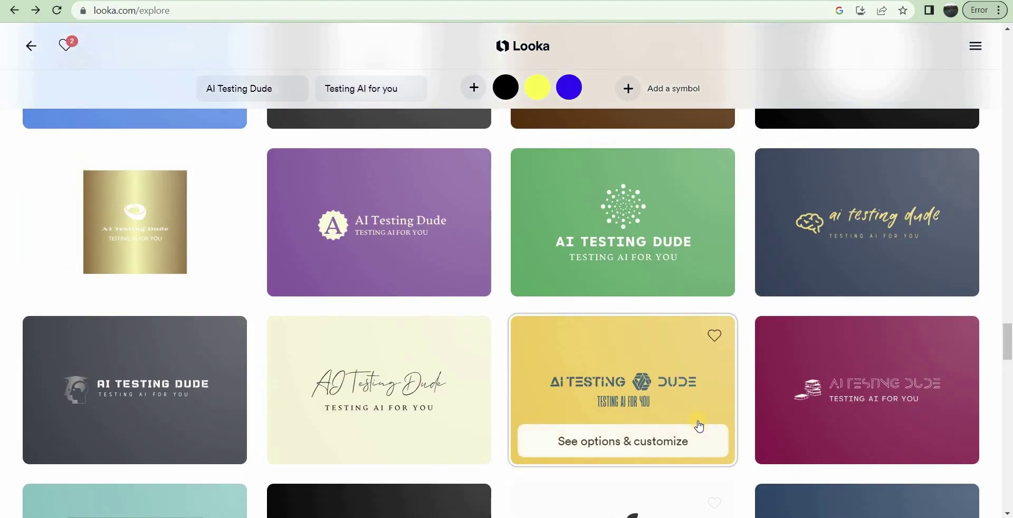
{"action": "scroll", "coordinate": [695, 425], "scroll_direction": "up", "scroll_amount": 10}
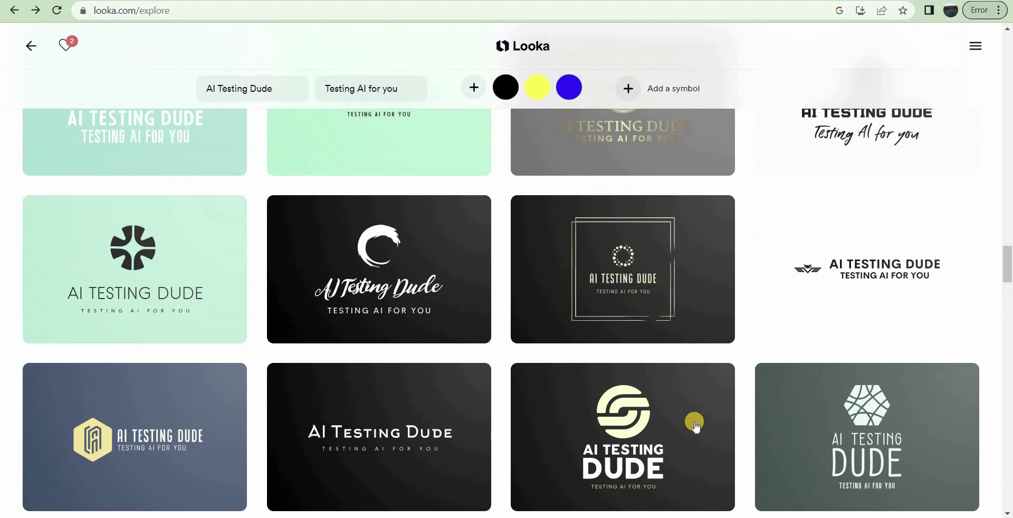
{"action": "scroll", "coordinate": [694, 428], "scroll_direction": "up", "scroll_amount": 5}
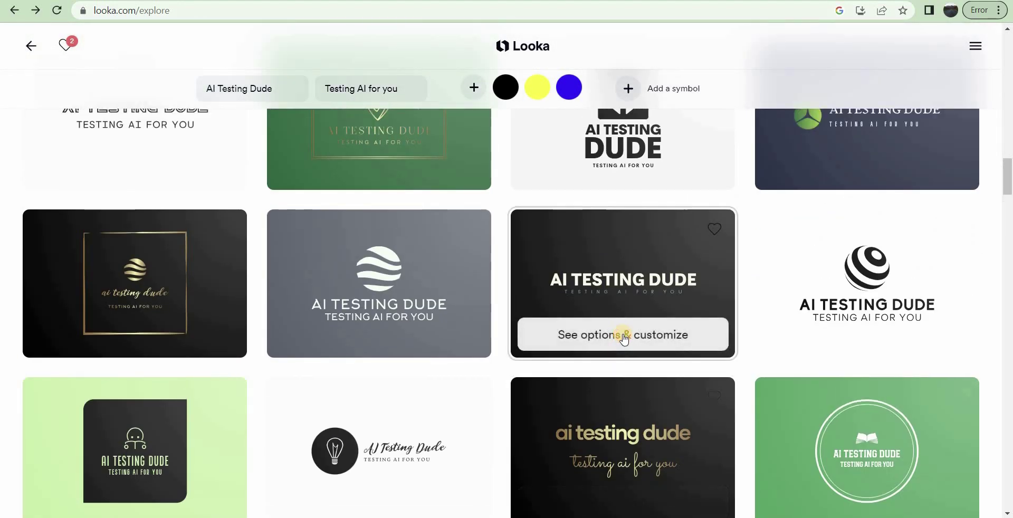
{"action": "left_click", "coordinate": [621, 334]}
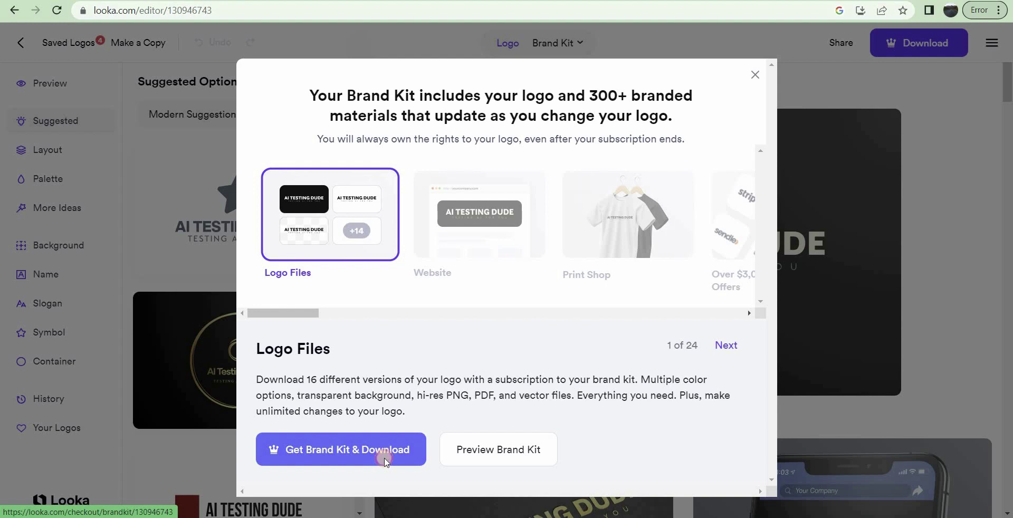
- Go to checkout and compare the $20, $65 and Brand Kit package cards
{"action": "left_click", "coordinate": [383, 460]}
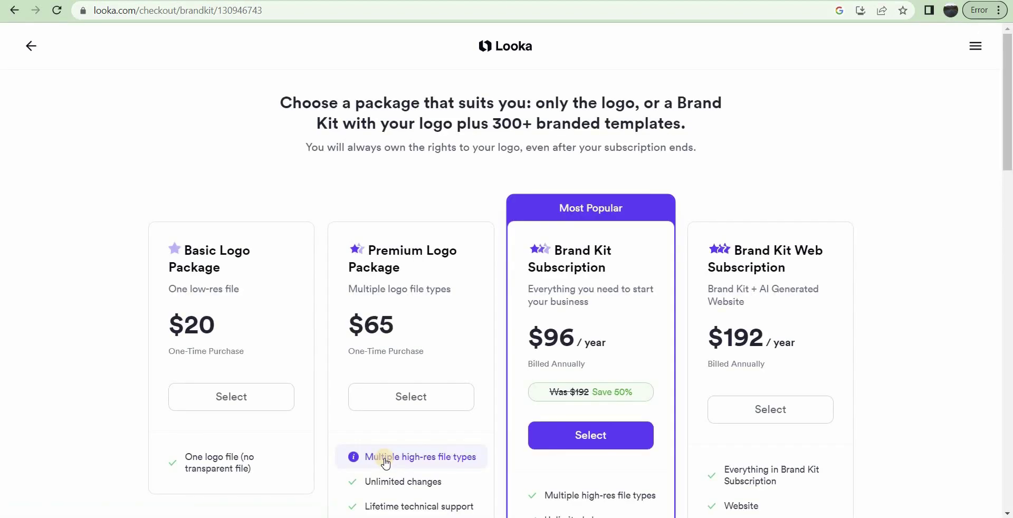
{"action": "scroll", "coordinate": [459, 377], "scroll_direction": "down", "scroll_amount": 1}
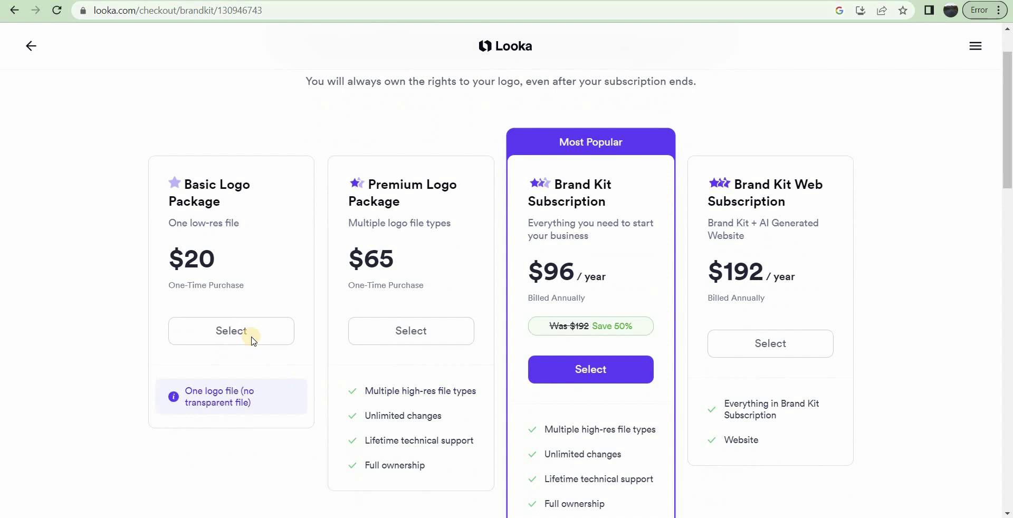
{"action": "scroll", "coordinate": [251, 351], "scroll_direction": "down", "scroll_amount": 1}
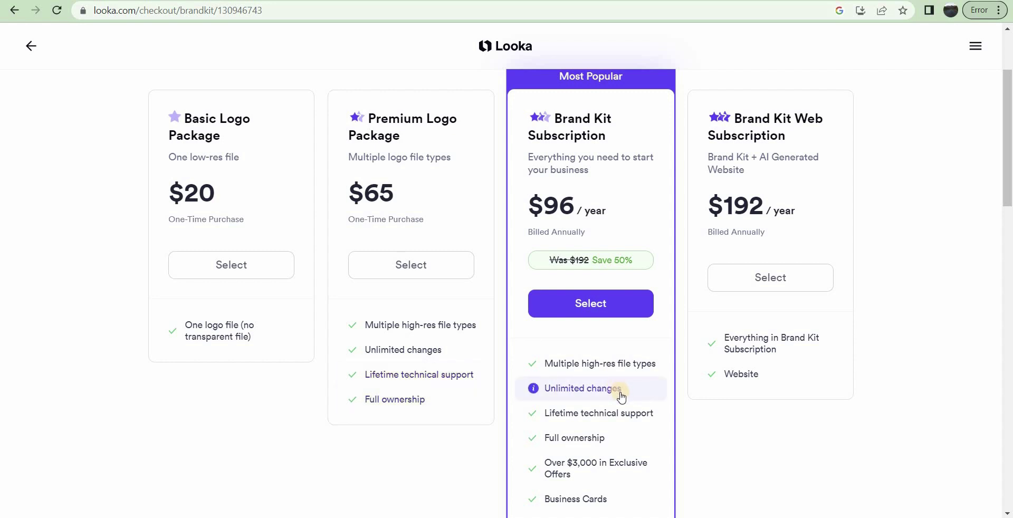
{"action": "scroll", "coordinate": [622, 397], "scroll_direction": "down", "scroll_amount": 1}
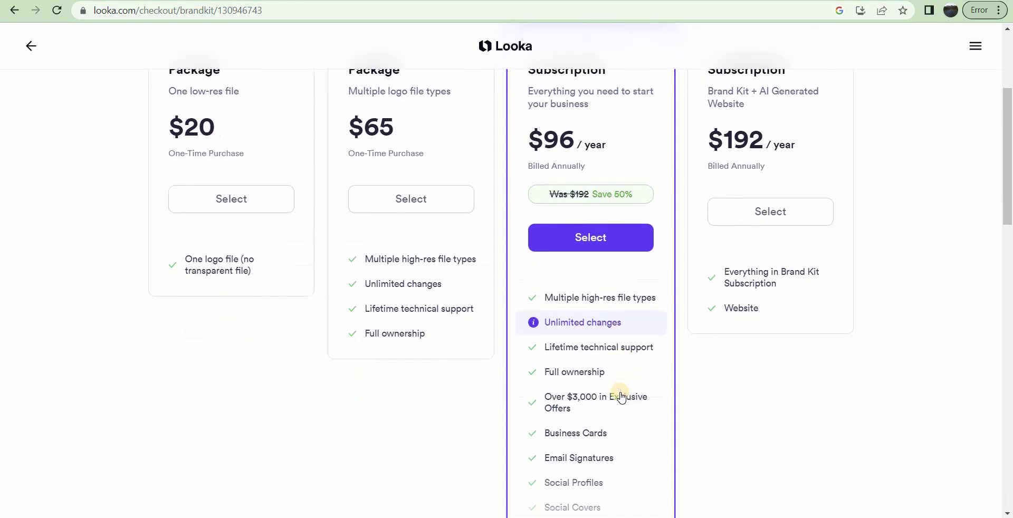
{"action": "scroll", "coordinate": [621, 396], "scroll_direction": "down", "scroll_amount": 1}
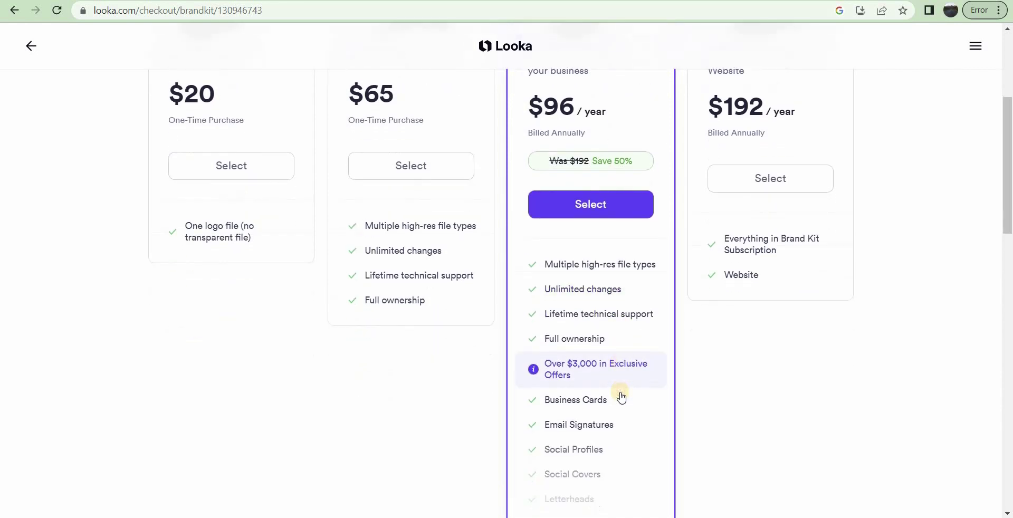
{"action": "scroll", "coordinate": [621, 397], "scroll_direction": "up", "scroll_amount": 1}
{"action": "scroll", "coordinate": [621, 397], "scroll_direction": "up", "scroll_amount": 1}
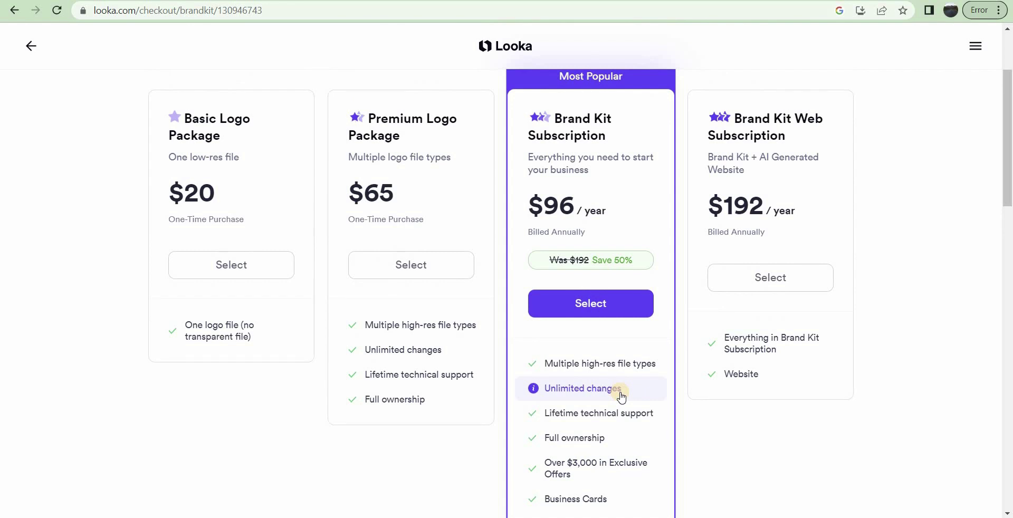
{"action": "scroll", "coordinate": [621, 396], "scroll_direction": "down", "scroll_amount": 2}
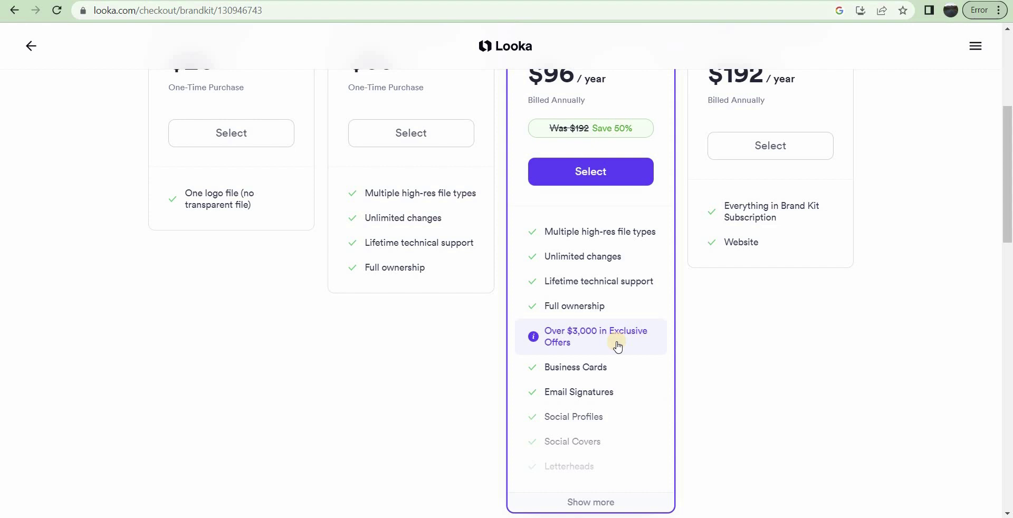
{"action": "scroll", "coordinate": [616, 401], "scroll_direction": "down", "scroll_amount": 1}
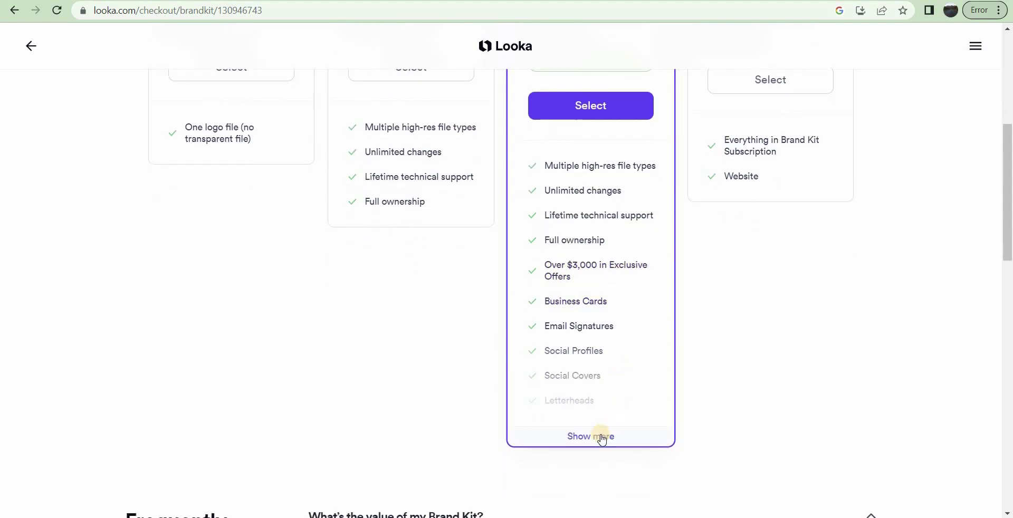
- Expand the full Brand Kit Subscription feature list
{"action": "left_click", "coordinate": [601, 438]}
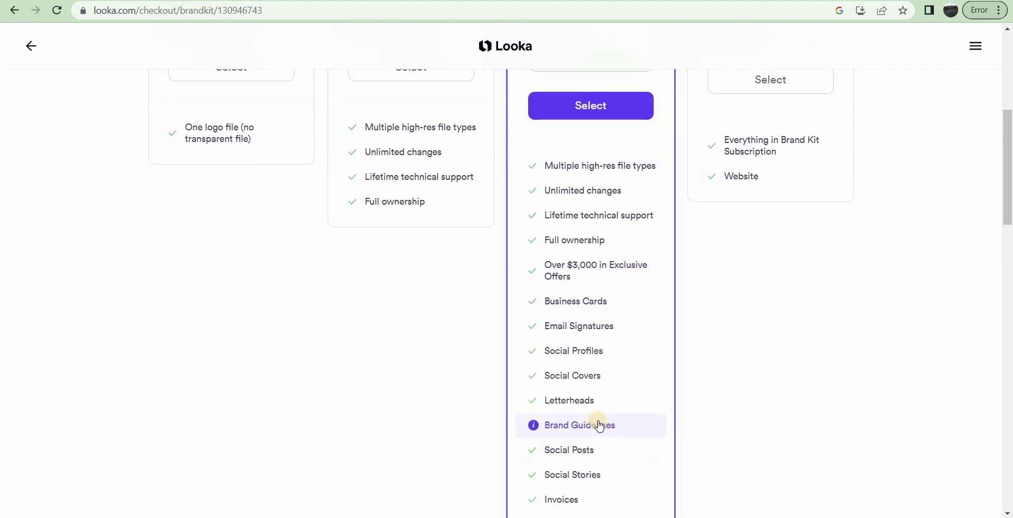
{"action": "scroll", "coordinate": [600, 426], "scroll_direction": "down", "scroll_amount": 5}
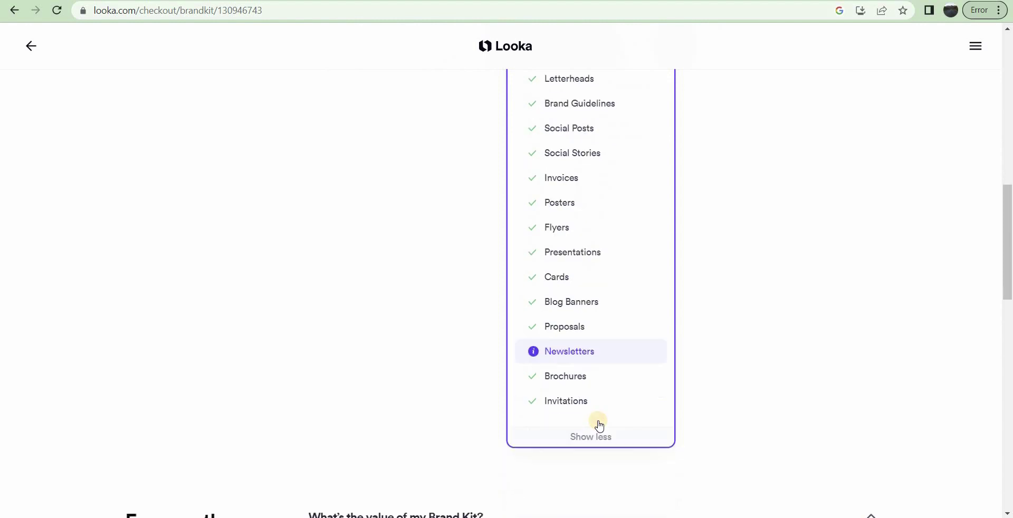
{"action": "scroll", "coordinate": [599, 426], "scroll_direction": "up", "scroll_amount": 6}
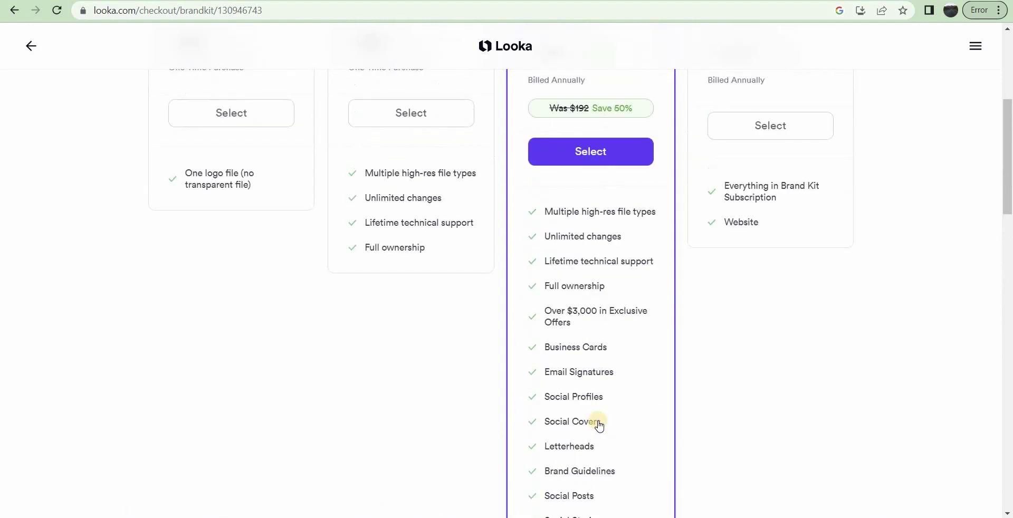
{"action": "scroll", "coordinate": [599, 426], "scroll_direction": "up", "scroll_amount": 3}
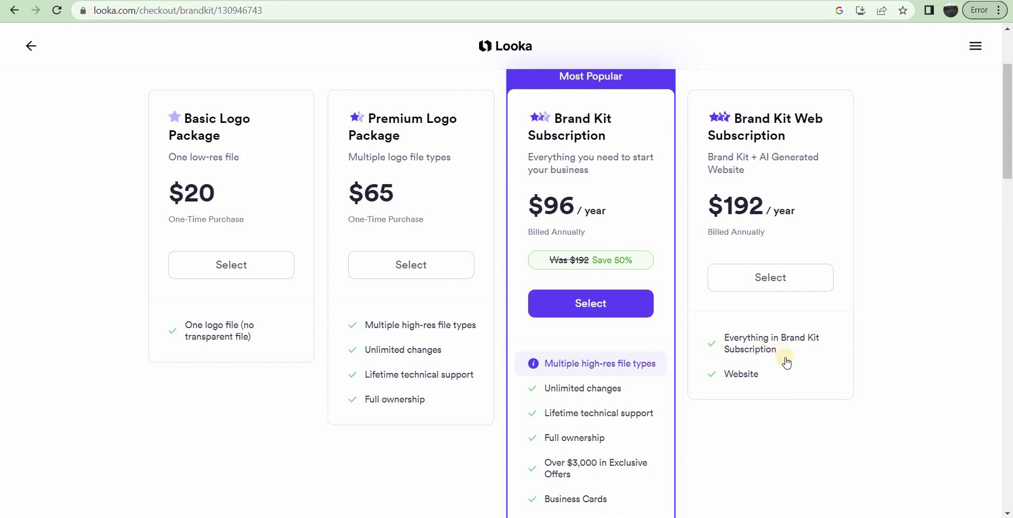
- Scroll through the Basic, Premium, Brand Kit ($96/year) and Brand Kit Web package cards
{"action": "scroll", "coordinate": [777, 421], "scroll_direction": "down", "scroll_amount": 5}
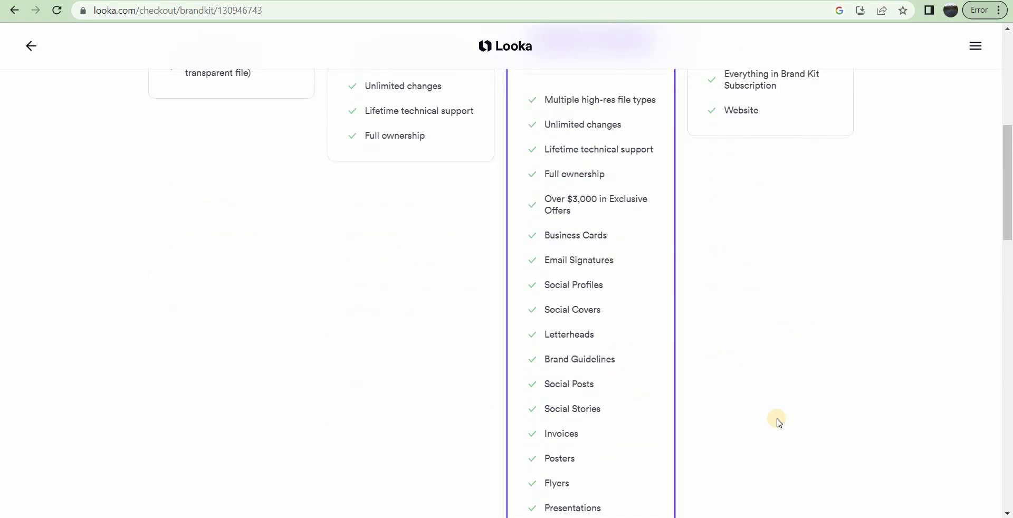
{"action": "scroll", "coordinate": [778, 420], "scroll_direction": "down", "scroll_amount": 7}
{"action": "scroll", "coordinate": [612, 310], "scroll_direction": "down", "scroll_amount": 11}
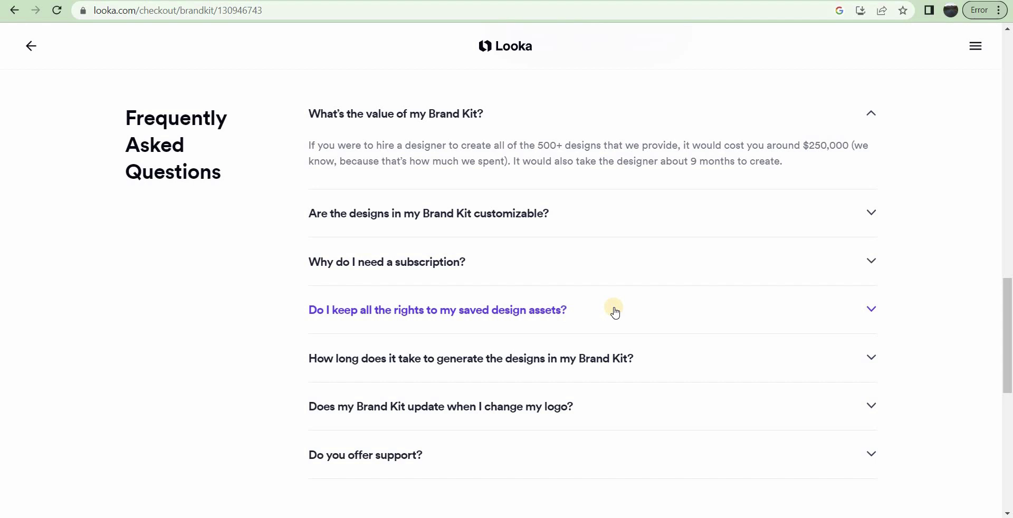
{"action": "scroll", "coordinate": [614, 307], "scroll_direction": "down", "scroll_amount": 3}
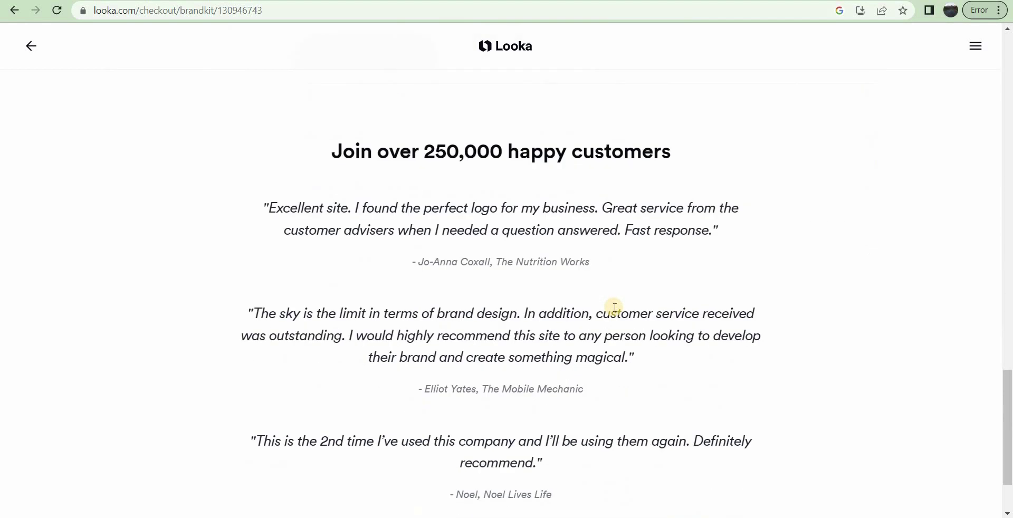
{"action": "scroll", "coordinate": [615, 309], "scroll_direction": "up", "scroll_amount": 20}
{"action": "scroll", "coordinate": [615, 310], "scroll_direction": "up", "scroll_amount": 6}
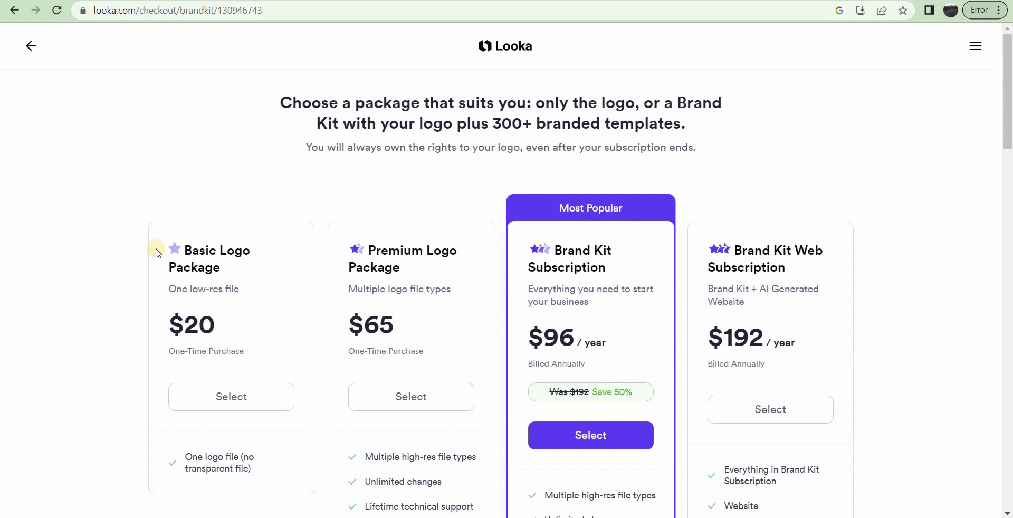
{"action": "scroll", "coordinate": [213, 290], "scroll_direction": "down", "scroll_amount": 20}
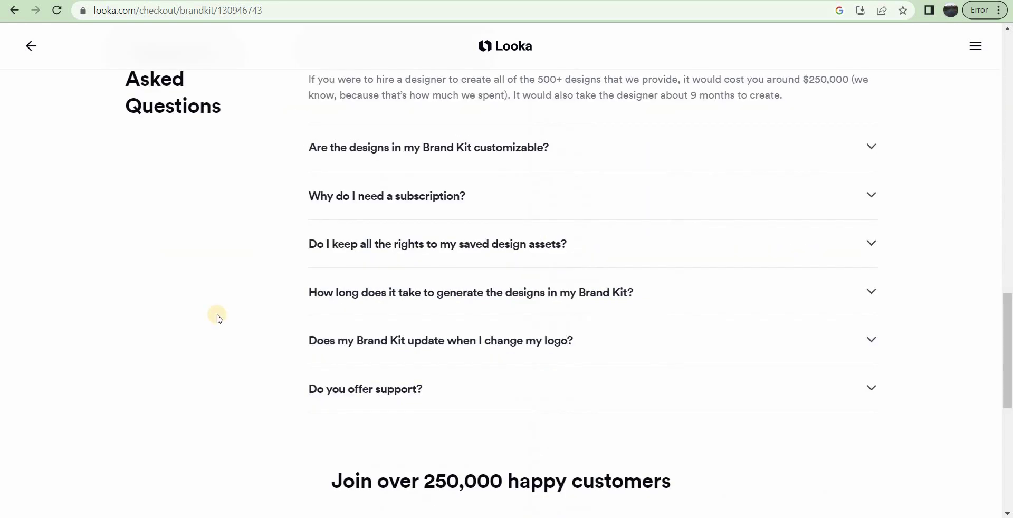
{"action": "scroll", "coordinate": [216, 316], "scroll_direction": "up", "scroll_amount": 20}
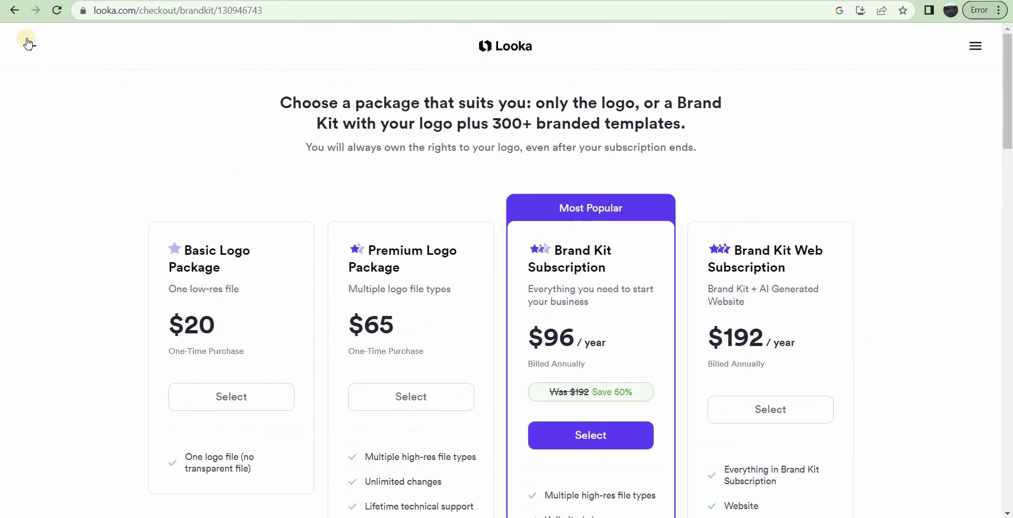
- Return to the editor and browse Layout, Palette and More Ideas font-pair suggestions
{"action": "left_click", "coordinate": [28, 44]}
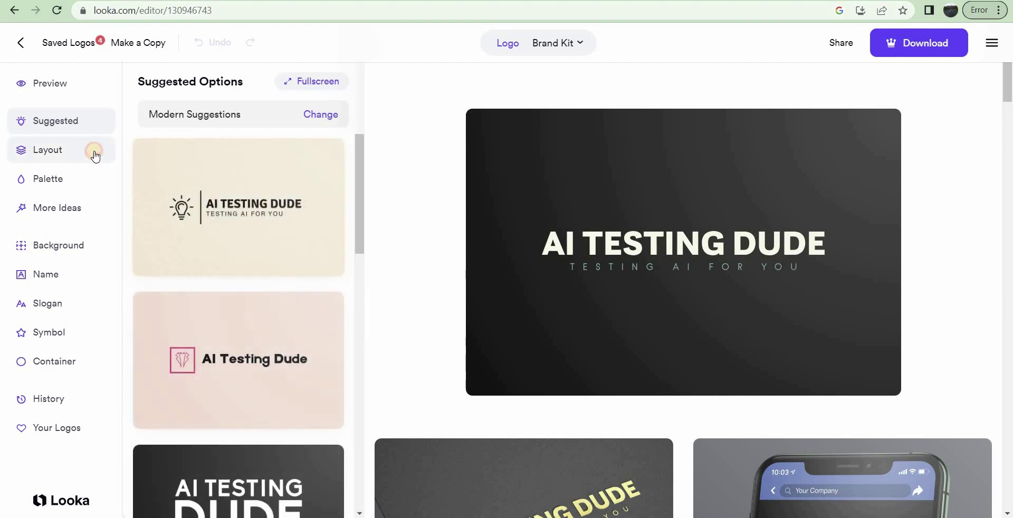
{"action": "left_click", "coordinate": [93, 150]}
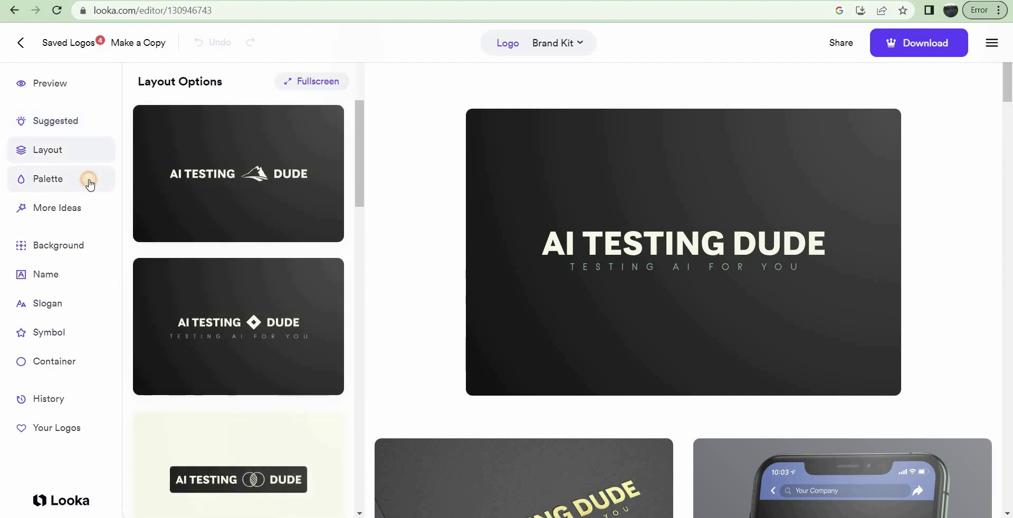
{"action": "left_click", "coordinate": [90, 182]}
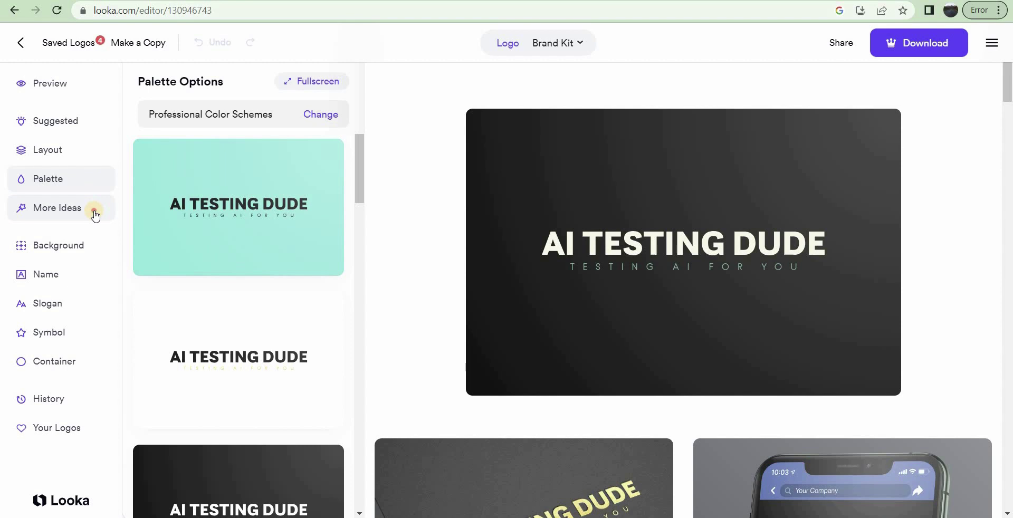
{"action": "left_click", "coordinate": [95, 216]}
{"action": "scroll", "coordinate": [208, 217], "scroll_direction": "down", "scroll_amount": 4}
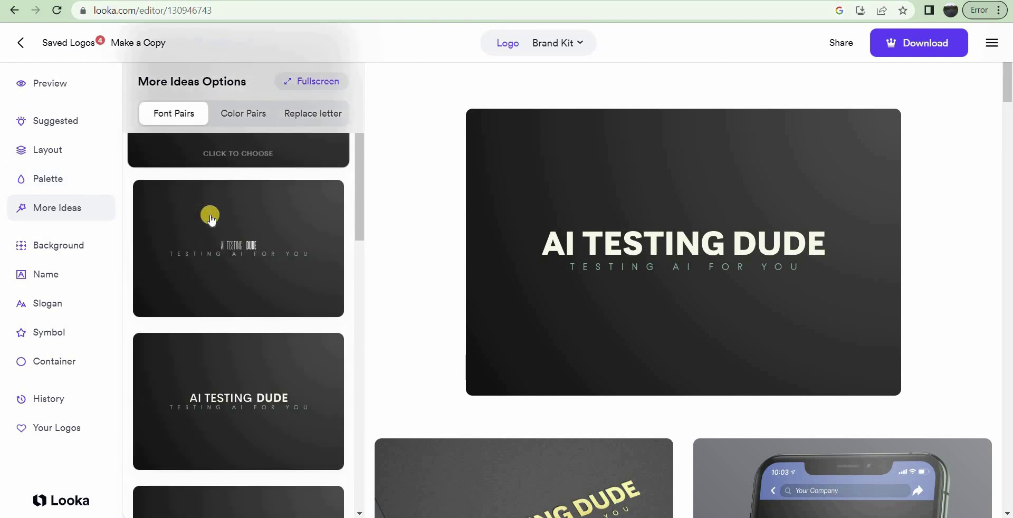
{"action": "scroll", "coordinate": [211, 221], "scroll_direction": "down", "scroll_amount": 4}
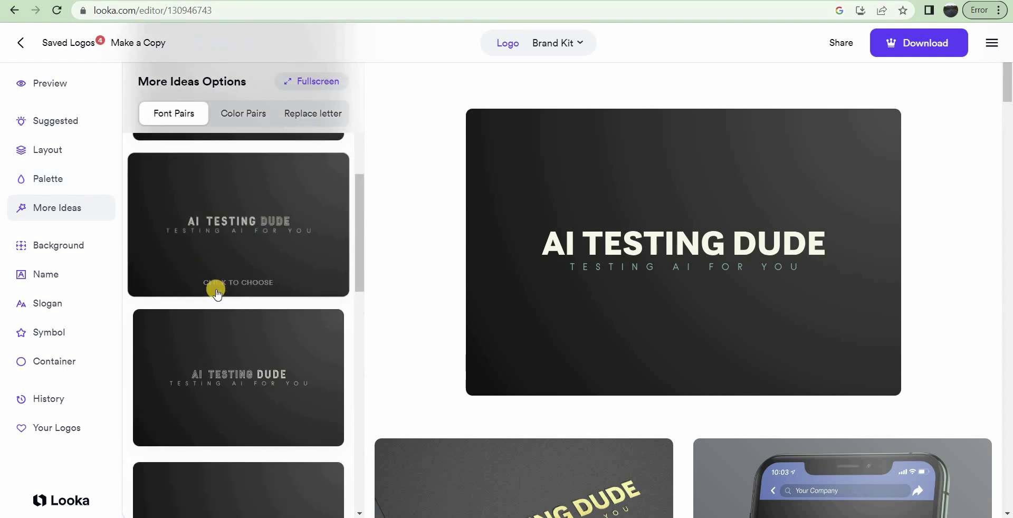
{"action": "scroll", "coordinate": [219, 289], "scroll_direction": "down", "scroll_amount": 3}
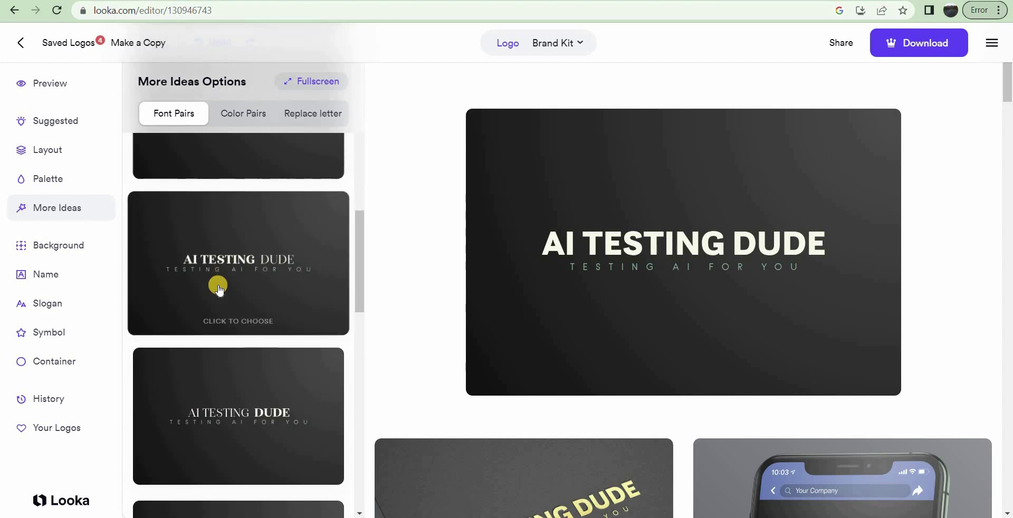
{"action": "scroll", "coordinate": [224, 314], "scroll_direction": "down", "scroll_amount": 4}
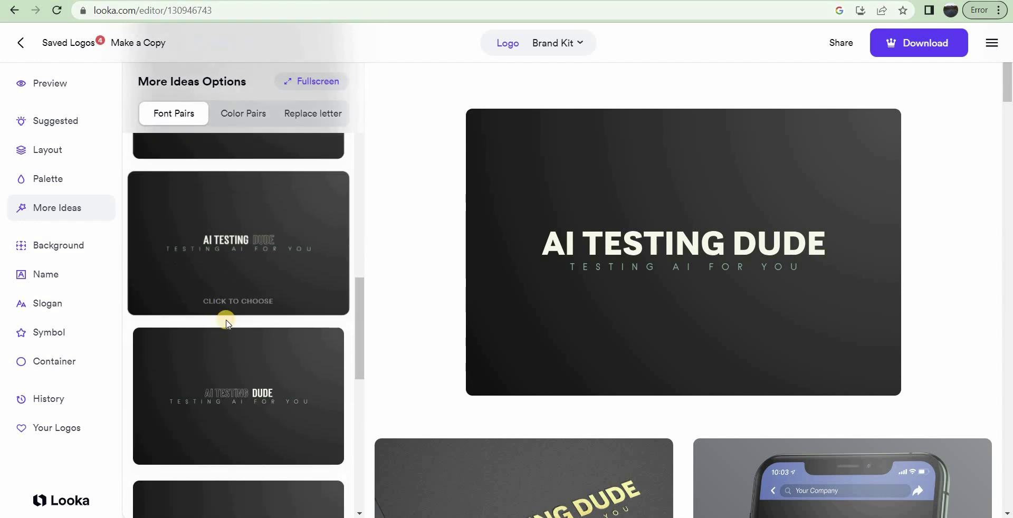
- Review black background and name font options, then show fonts for the 'Testing AI for you' slogan
{"action": "left_click", "coordinate": [75, 255]}
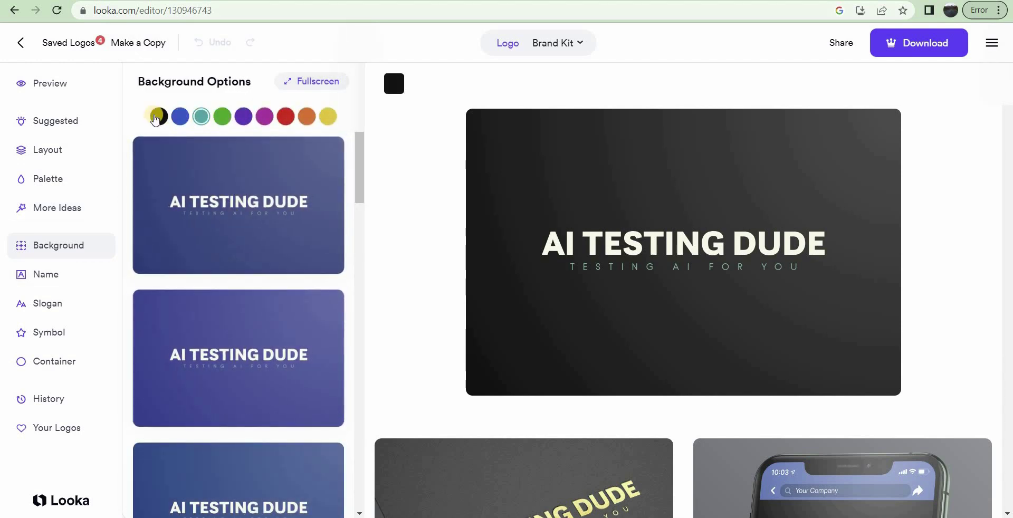
{"action": "left_click", "coordinate": [154, 118]}
{"action": "left_click", "coordinate": [62, 284]}
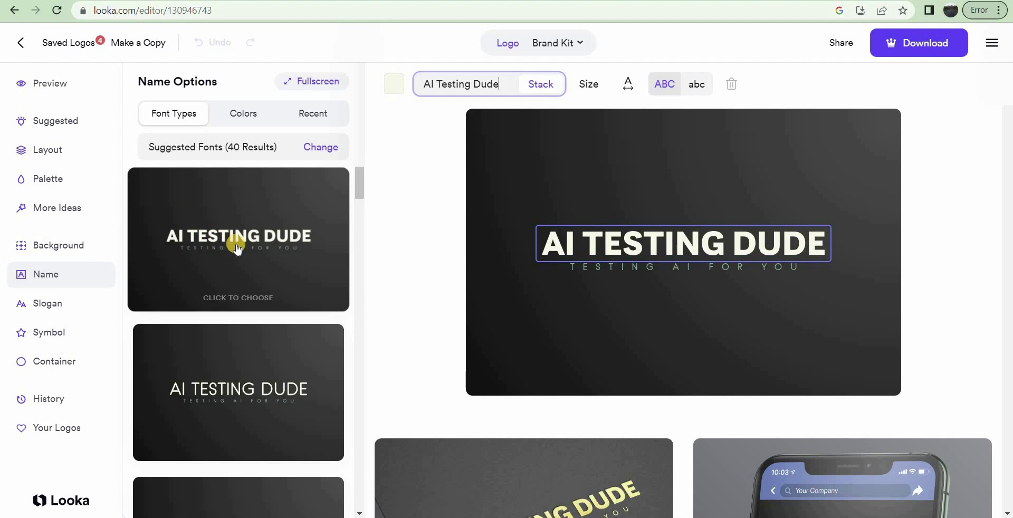
{"action": "left_click", "coordinate": [250, 267]}
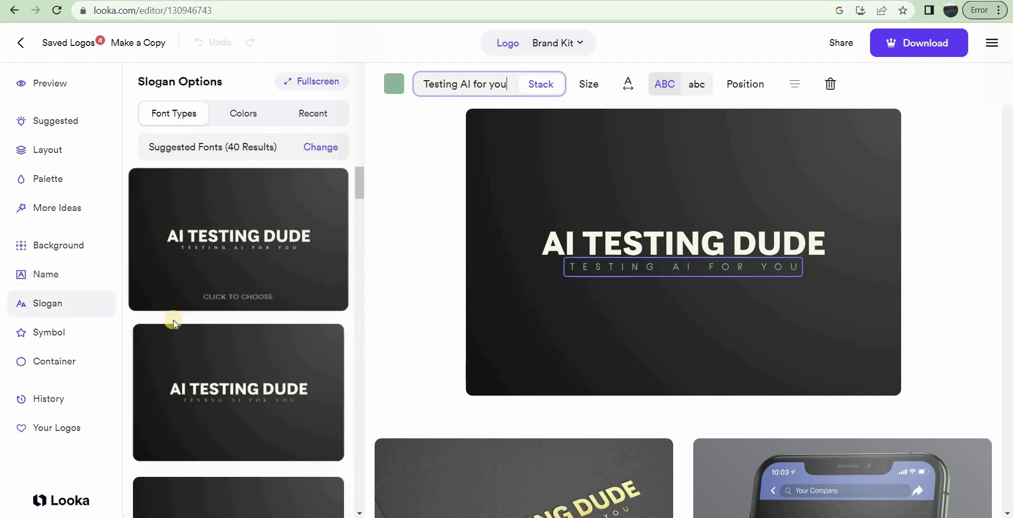
{"action": "scroll", "coordinate": [201, 332], "scroll_direction": "down", "scroll_amount": 1}
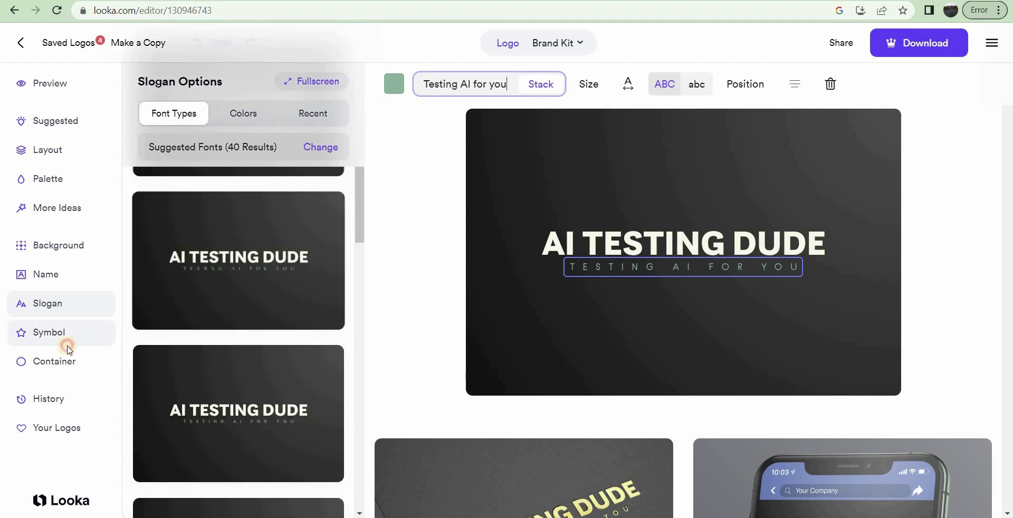
- Add the first scribble symbol beside the AI TESTING DUDE name
{"action": "left_click", "coordinate": [67, 333]}
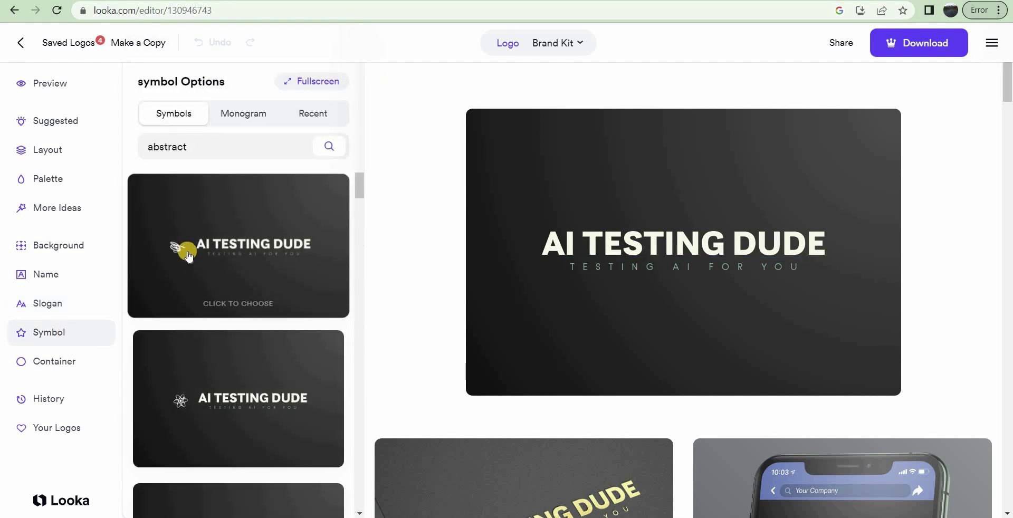
{"action": "left_click", "coordinate": [188, 257]}
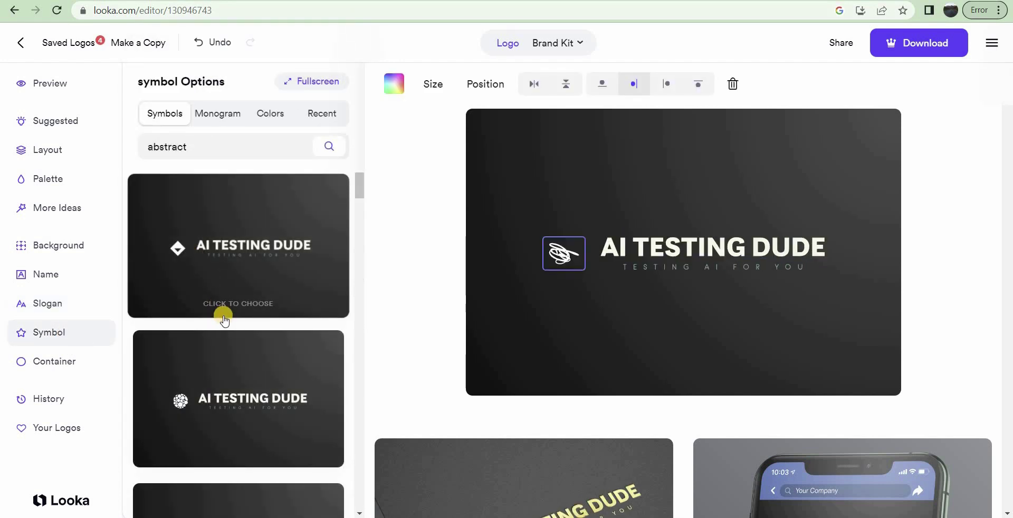
{"action": "scroll", "coordinate": [224, 315], "scroll_direction": "down", "scroll_amount": 2}
{"action": "scroll", "coordinate": [223, 319], "scroll_direction": "down", "scroll_amount": 10}
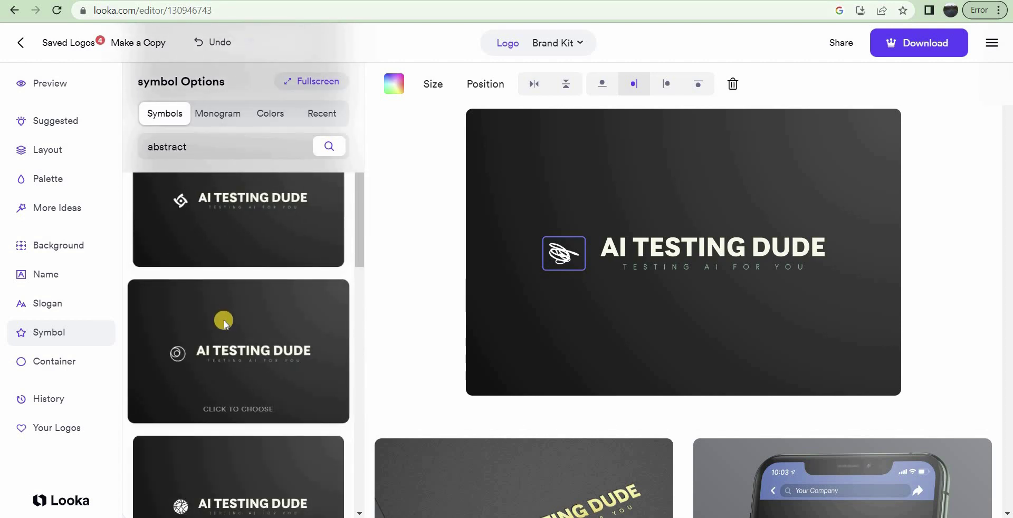
{"action": "scroll", "coordinate": [224, 320], "scroll_direction": "down", "scroll_amount": 3}
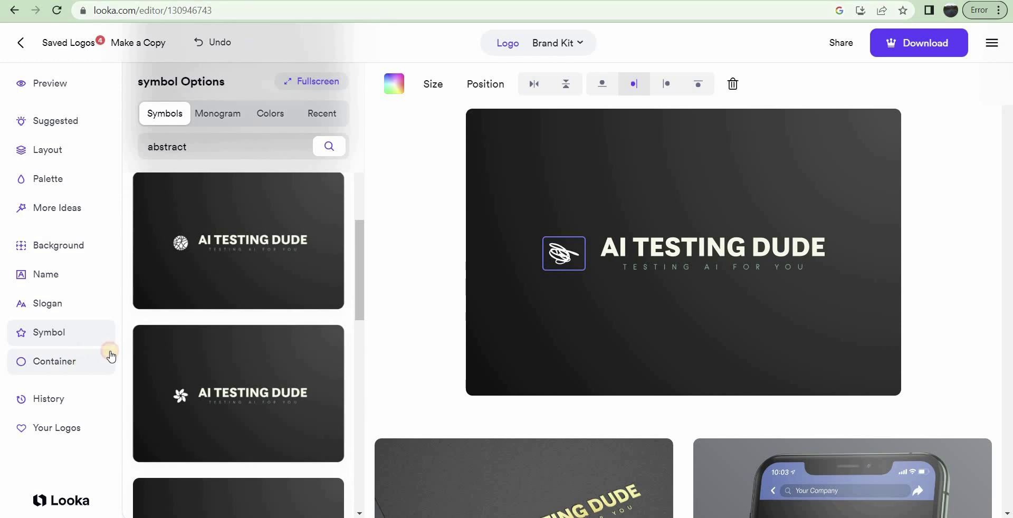
- Enclose the logo in a double-line rectangular container frame
{"action": "left_click", "coordinate": [108, 358]}
{"action": "scroll", "coordinate": [178, 349], "scroll_direction": "down", "scroll_amount": 4}
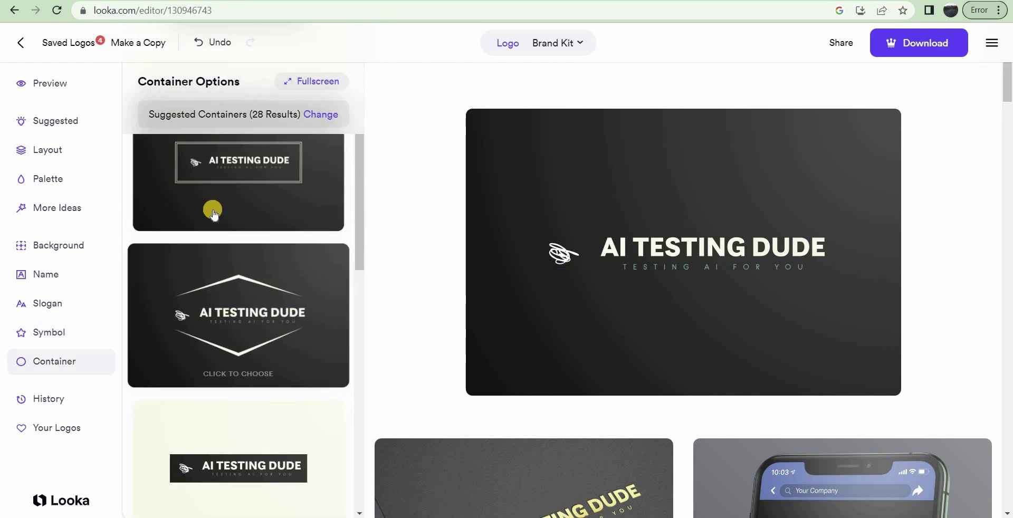
{"action": "left_click", "coordinate": [289, 227]}
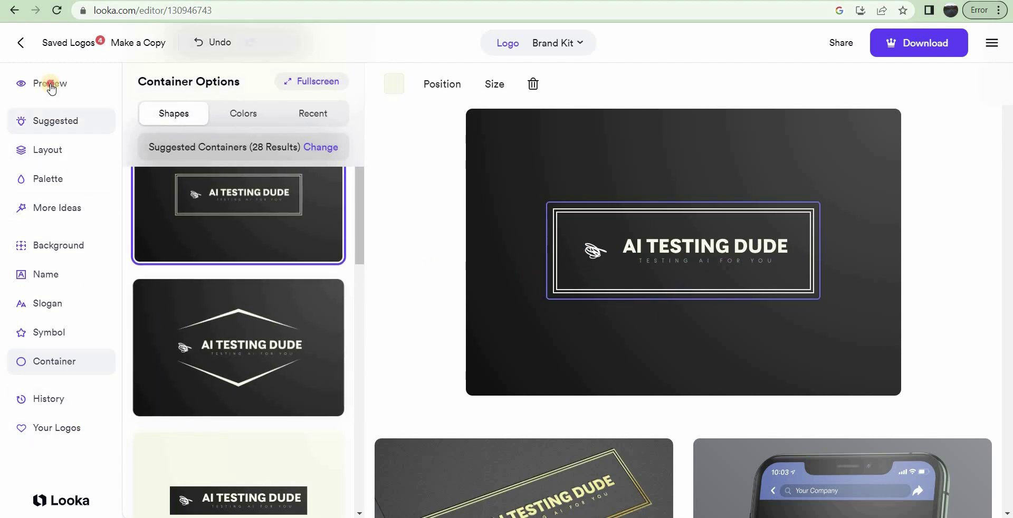
- Preview the framed logo on business card, phone and brand kit mockups
{"action": "left_click", "coordinate": [508, 201]}
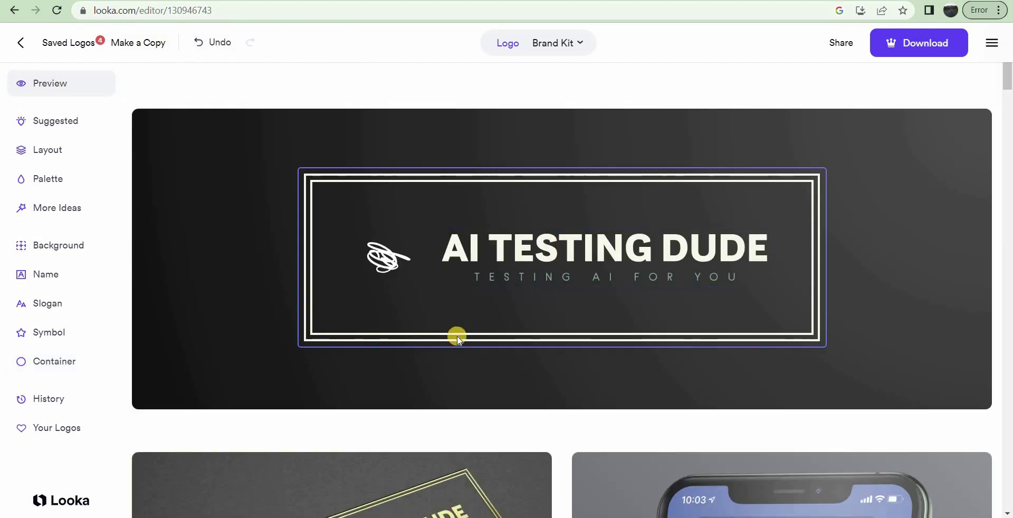
{"action": "scroll", "coordinate": [453, 347], "scroll_direction": "down", "scroll_amount": 4}
{"action": "scroll", "coordinate": [454, 348], "scroll_direction": "down", "scroll_amount": 5}
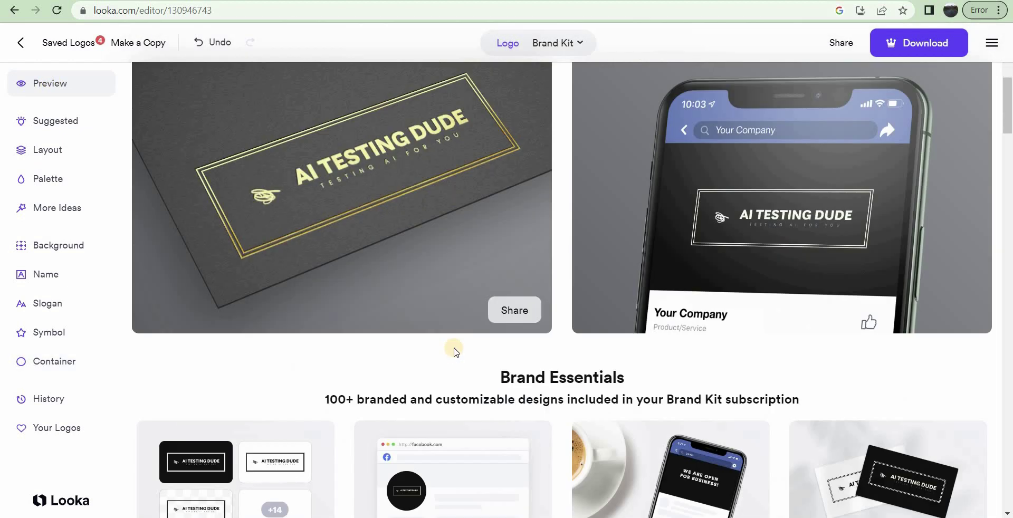
{"action": "scroll", "coordinate": [454, 352], "scroll_direction": "down", "scroll_amount": 10}
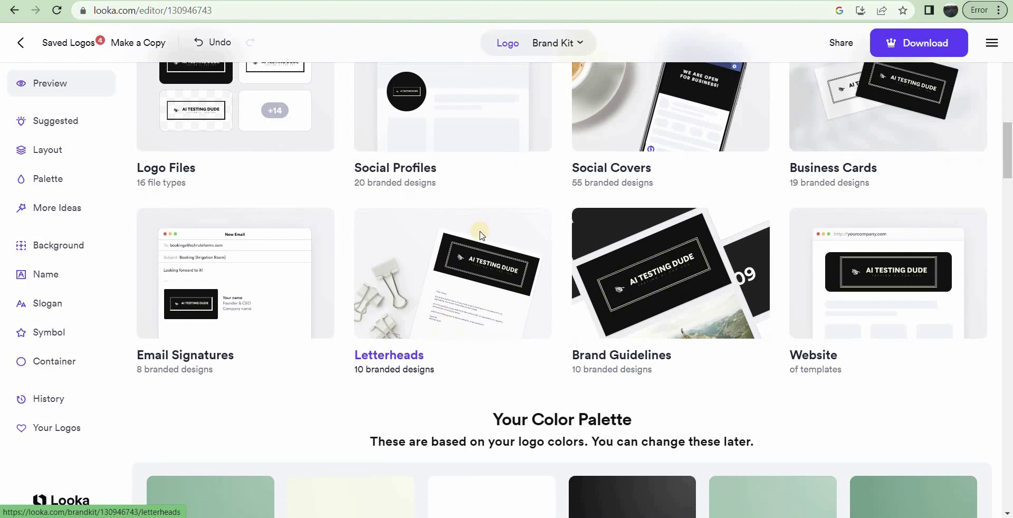
{"action": "scroll", "coordinate": [409, 207], "scroll_direction": "down", "scroll_amount": 5}
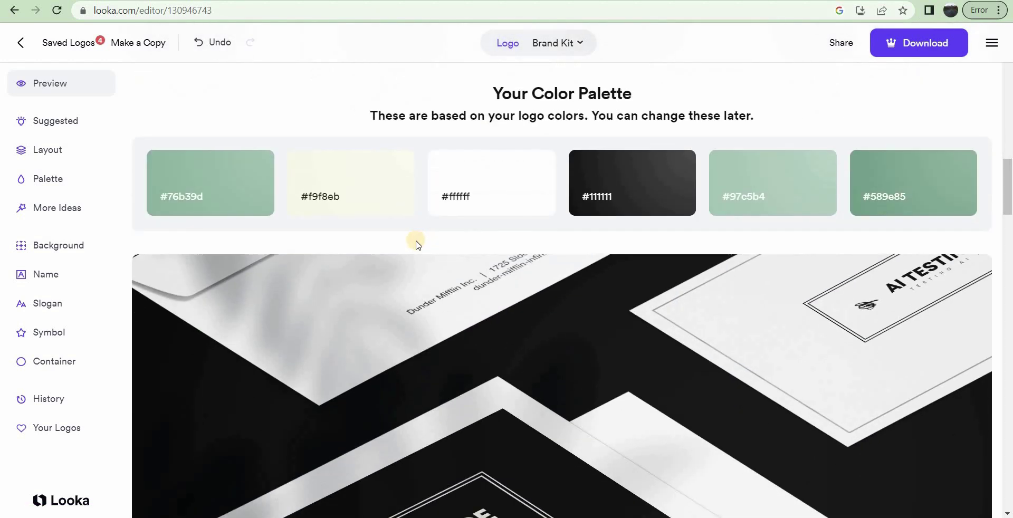
{"action": "scroll", "coordinate": [417, 245], "scroll_direction": "down", "scroll_amount": 8}
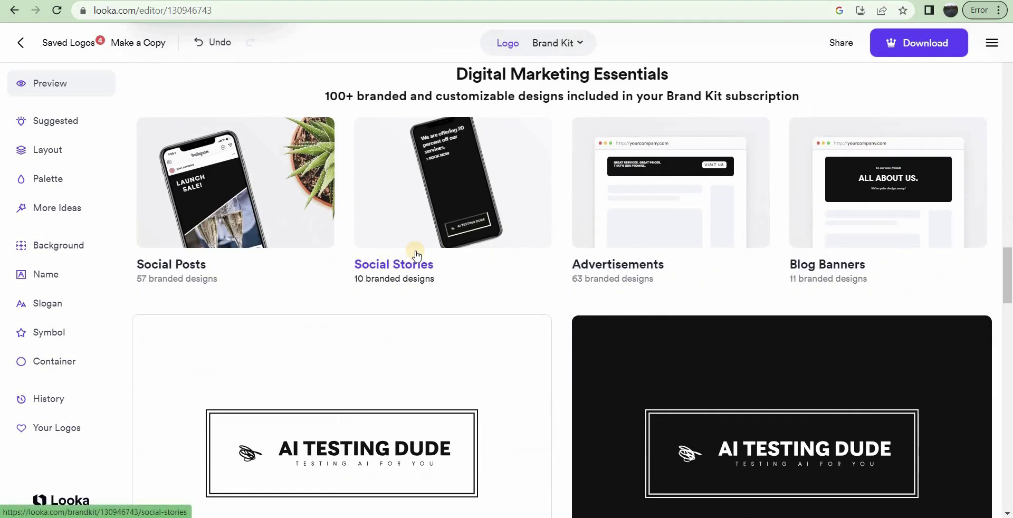
{"action": "scroll", "coordinate": [764, 256], "scroll_direction": "down", "scroll_amount": 8}
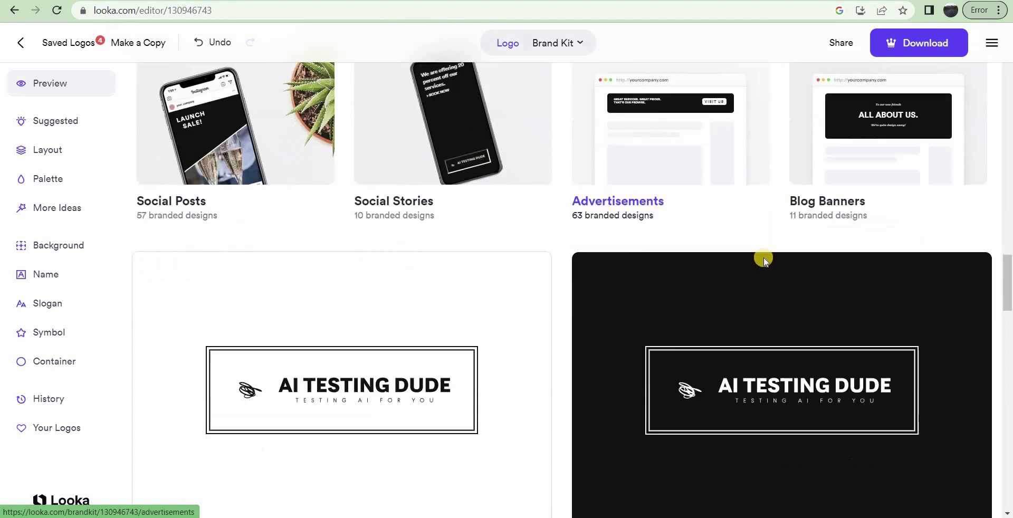
{"action": "scroll", "coordinate": [765, 261], "scroll_direction": "down", "scroll_amount": 10}
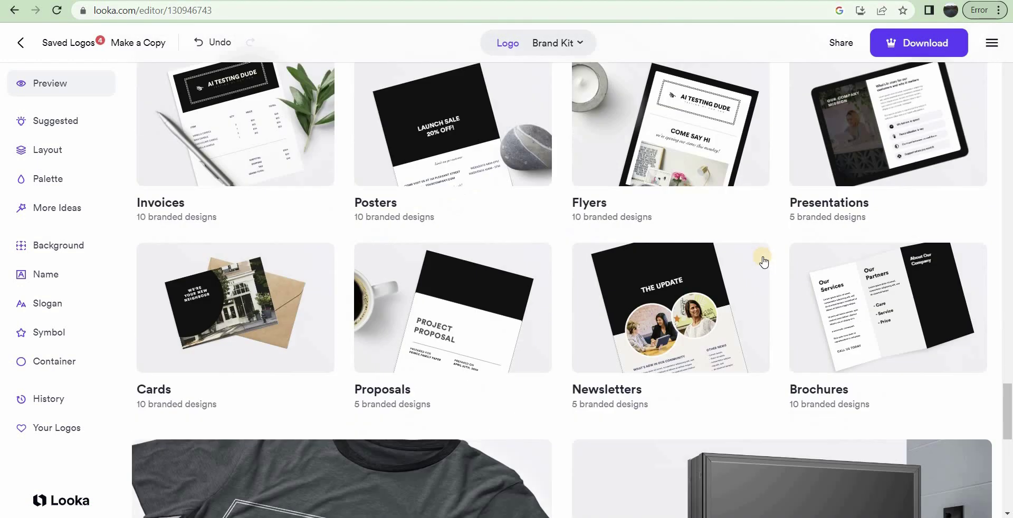
{"action": "scroll", "coordinate": [759, 254], "scroll_direction": "down", "scroll_amount": 5}
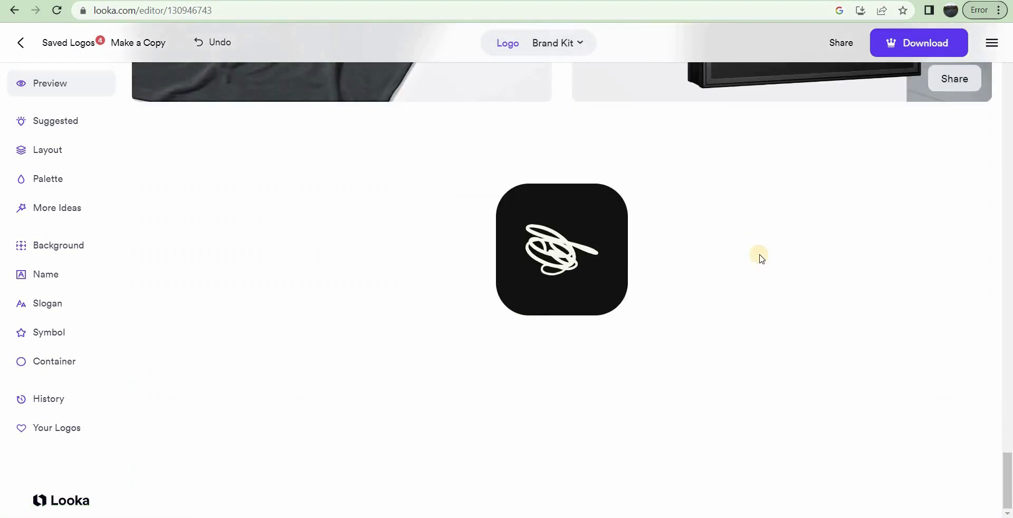
{"action": "scroll", "coordinate": [759, 255], "scroll_direction": "up", "scroll_amount": 15}
{"action": "scroll", "coordinate": [758, 255], "scroll_direction": "up", "scroll_amount": 10}
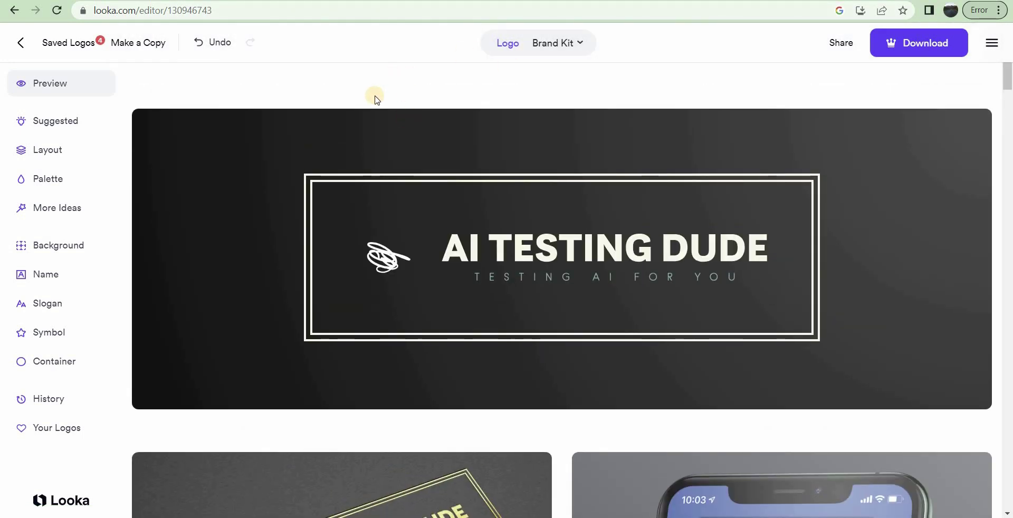